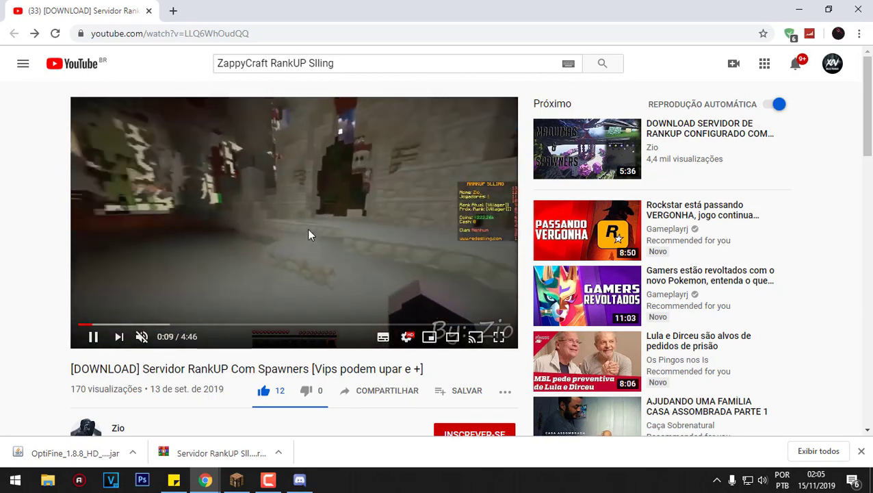
- Pause the server showcase video, switch to Discord and open the testando-servidor channel
{"action": "left_click", "coordinate": [304, 250]}
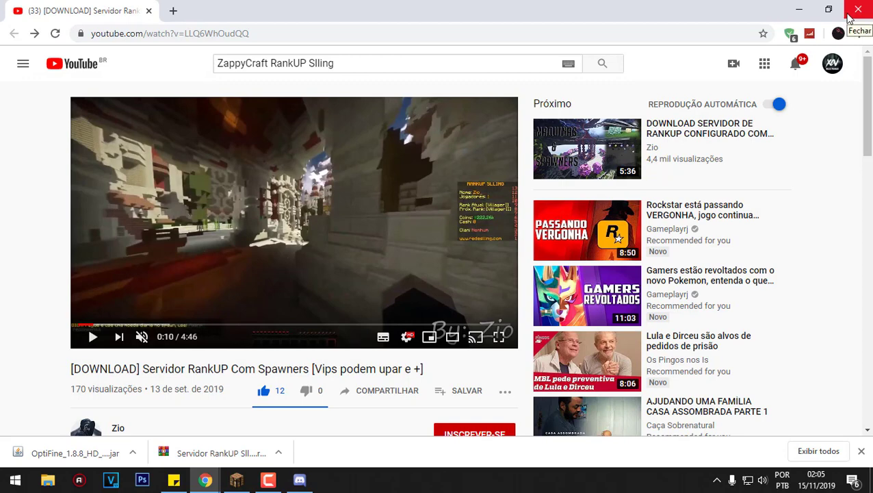
{"action": "left_click", "coordinate": [716, 480]}
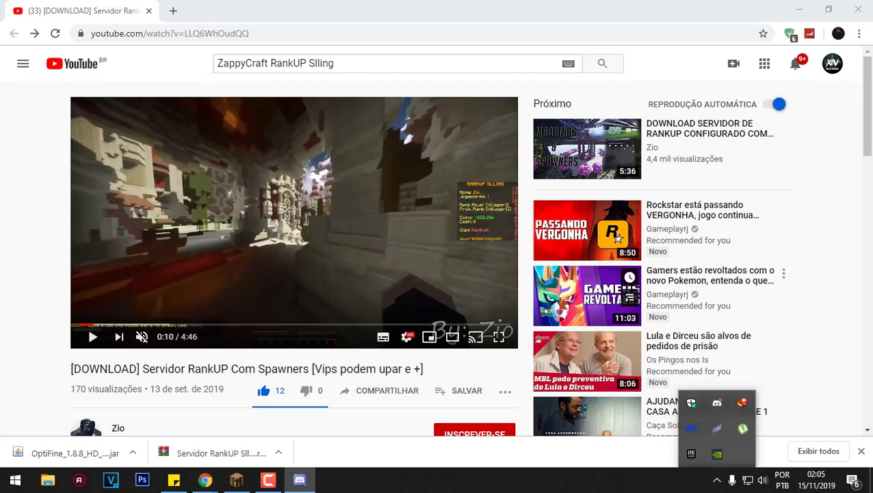
{"action": "left_click", "coordinate": [717, 404]}
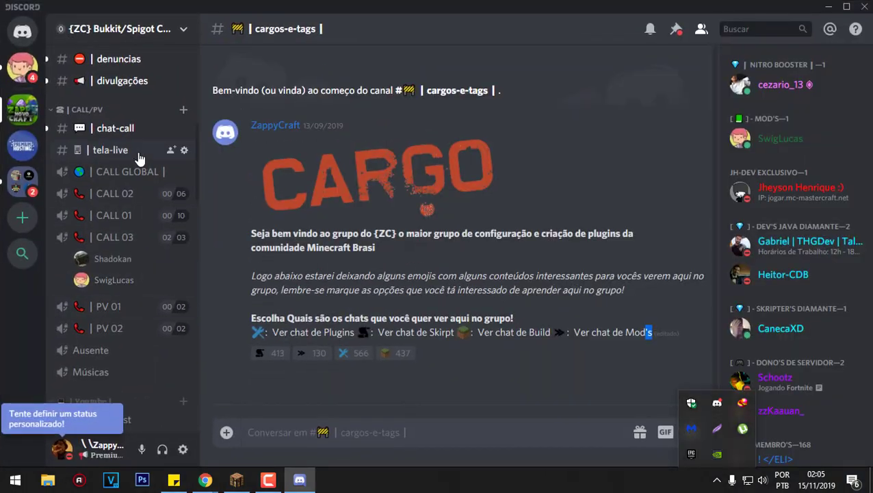
{"action": "scroll", "coordinate": [122, 233], "scroll_direction": "down", "scroll_amount": 5}
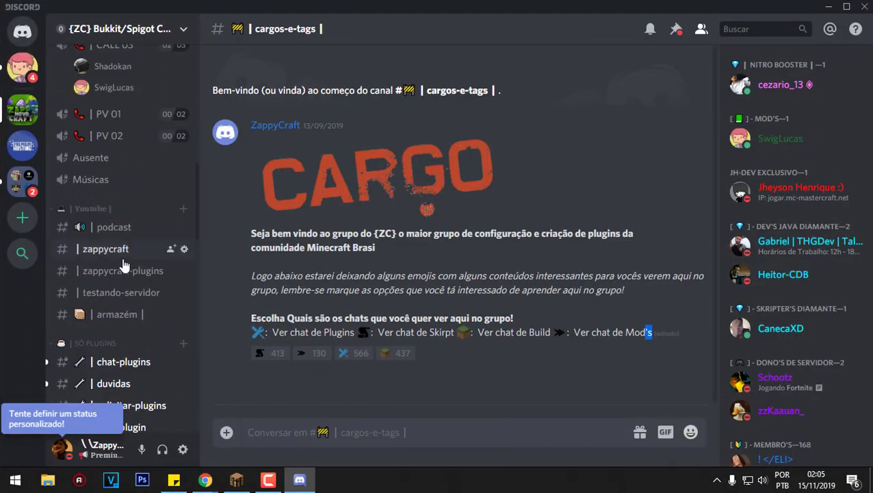
{"action": "left_click", "coordinate": [134, 297]}
- Look through the earlier server review posts in the channel and close the Discord window
{"action": "scroll", "coordinate": [478, 307], "scroll_direction": "up", "scroll_amount": 10}
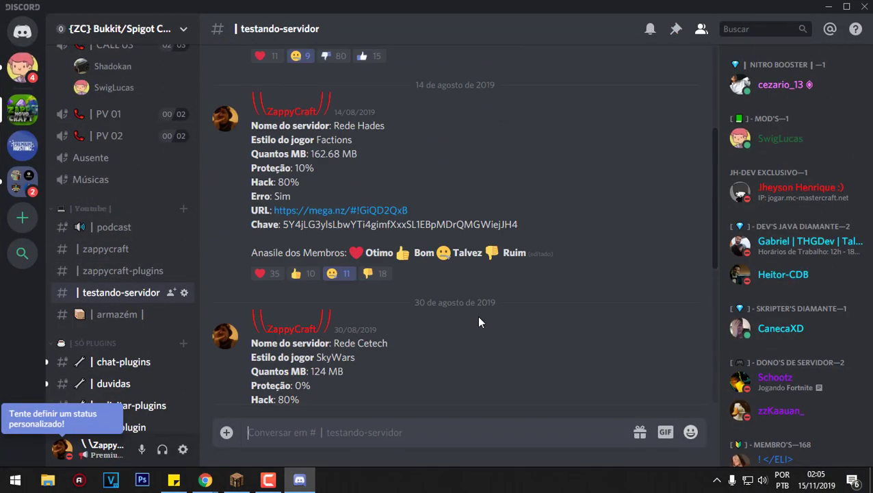
{"action": "scroll", "coordinate": [477, 315], "scroll_direction": "down", "scroll_amount": 10}
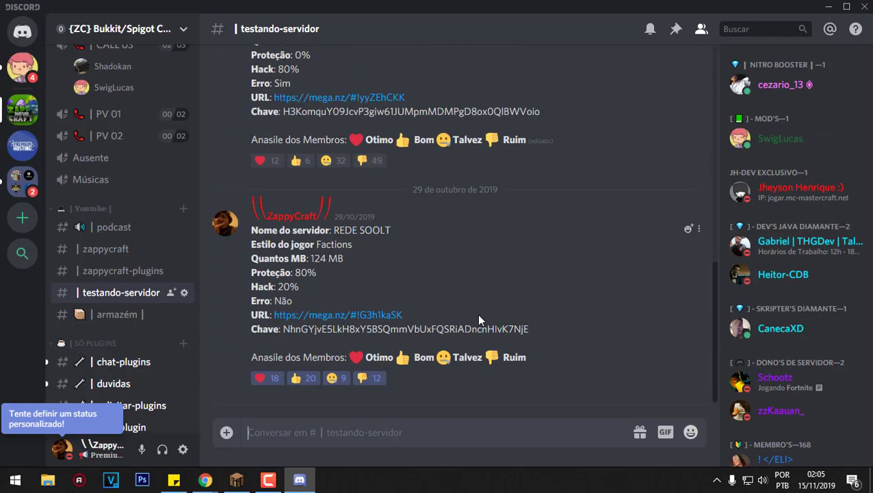
{"action": "scroll", "coordinate": [477, 313], "scroll_direction": "up", "scroll_amount": 10}
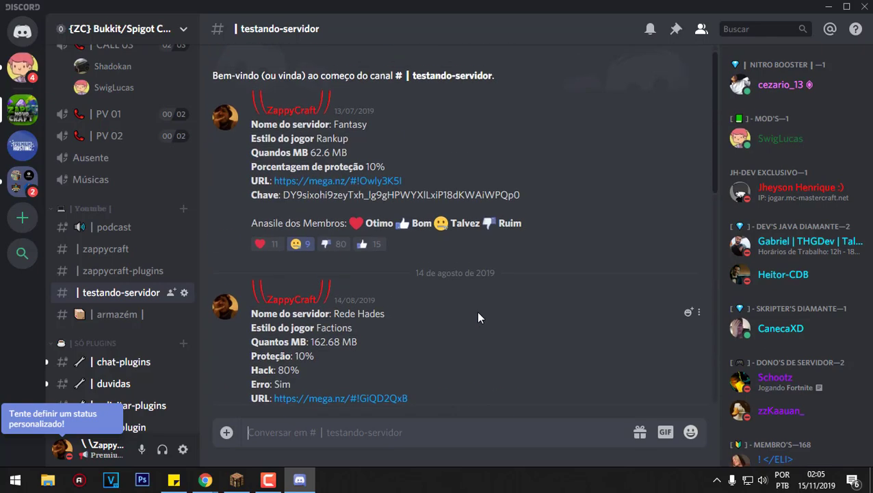
{"action": "left_click", "coordinate": [865, 7]}
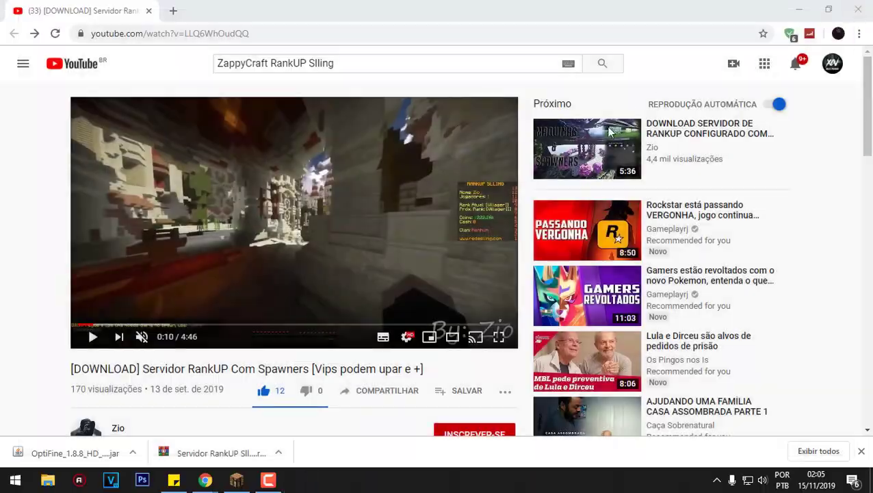
- Minimize the browser and Minecraft windows and delete the BungeeCord folder from the desktop
{"action": "left_click", "coordinate": [799, 8]}
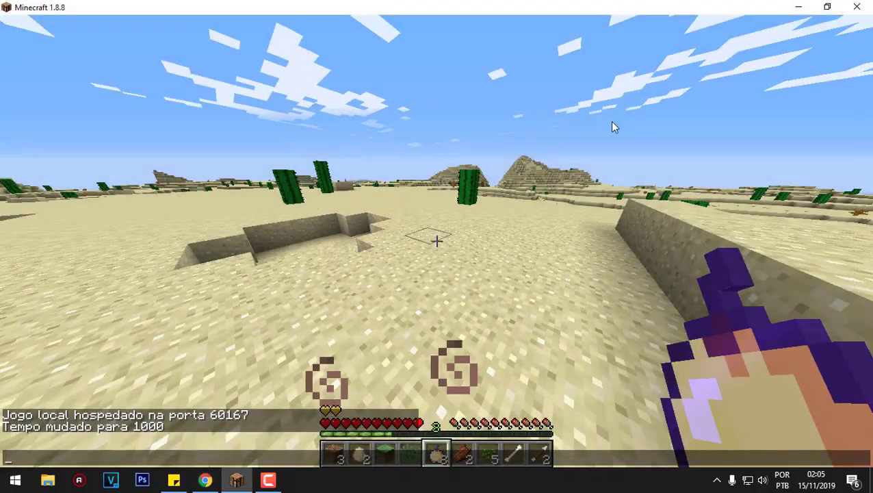
{"action": "left_click", "coordinate": [798, 7]}
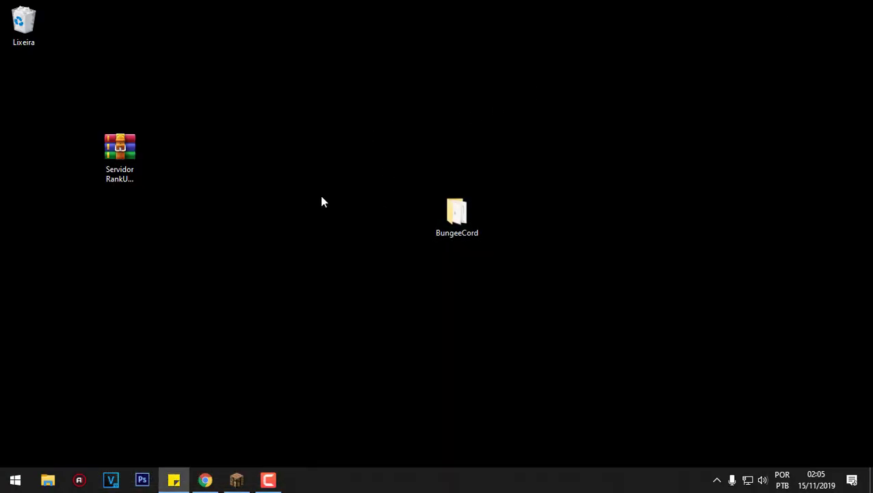
{"action": "left_click", "coordinate": [454, 211]}
{"action": "key", "text": "Delete"}
- Extract the Servidor RankUP Slling folder from its RAR archive onto the desktop and close the archive
{"action": "left_click", "coordinate": [118, 156]}
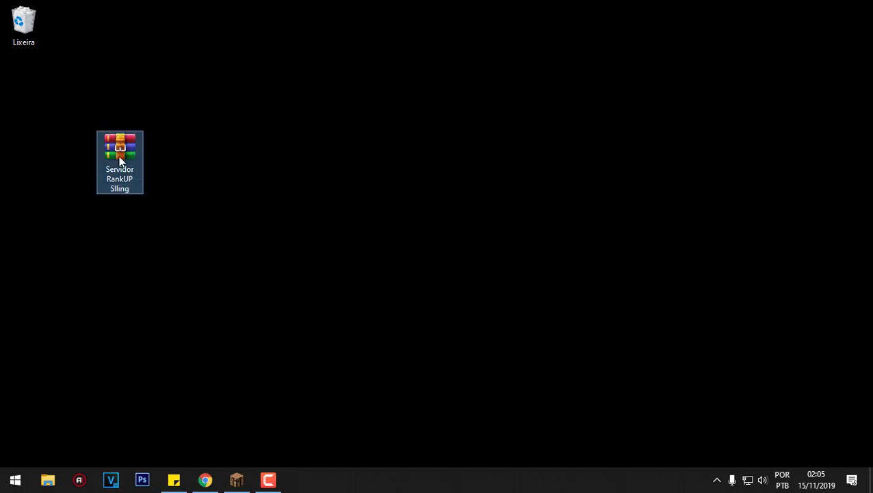
{"action": "double_click", "coordinate": [118, 156]}
{"action": "left_click_drag", "start_coordinate": [271, 256], "coordinate": [513, 72]}
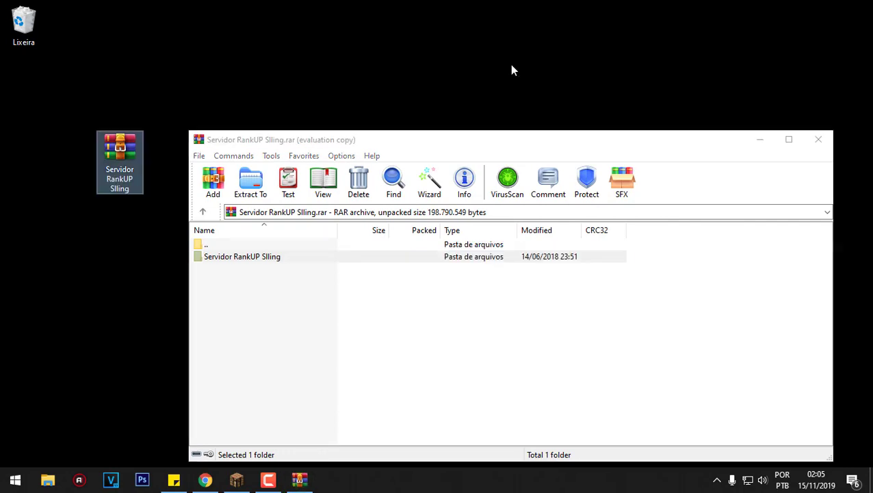
{"action": "left_click", "coordinate": [817, 141]}
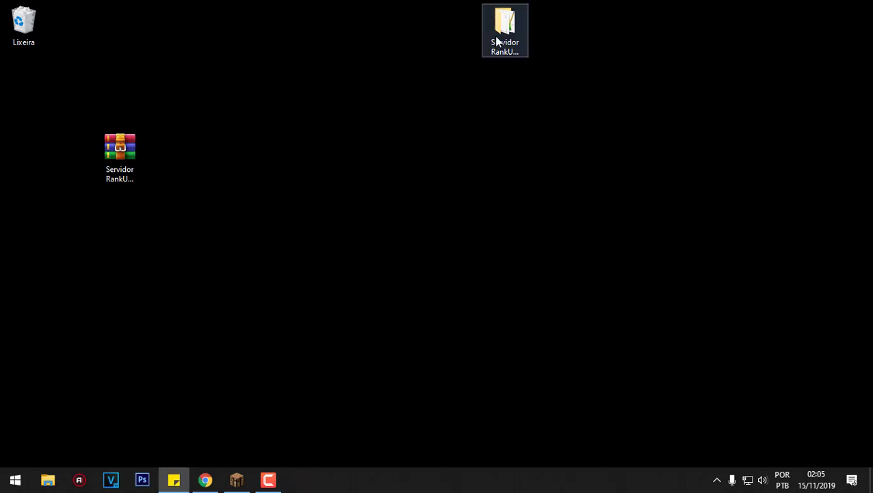
- Open the extracted Servidor RankUP Slling folder and delete its .oracle_jre_usage subfolder
{"action": "left_click_drag", "start_coordinate": [494, 35], "coordinate": [495, 217]}
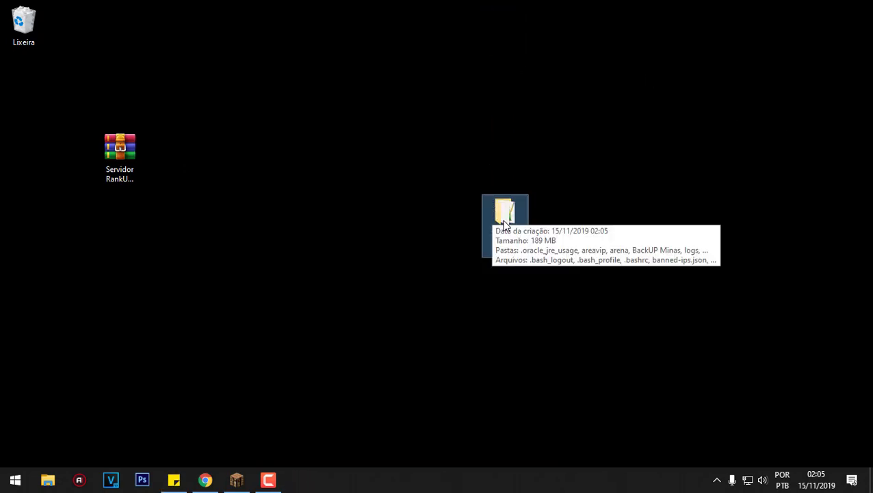
{"action": "double_click", "coordinate": [502, 219]}
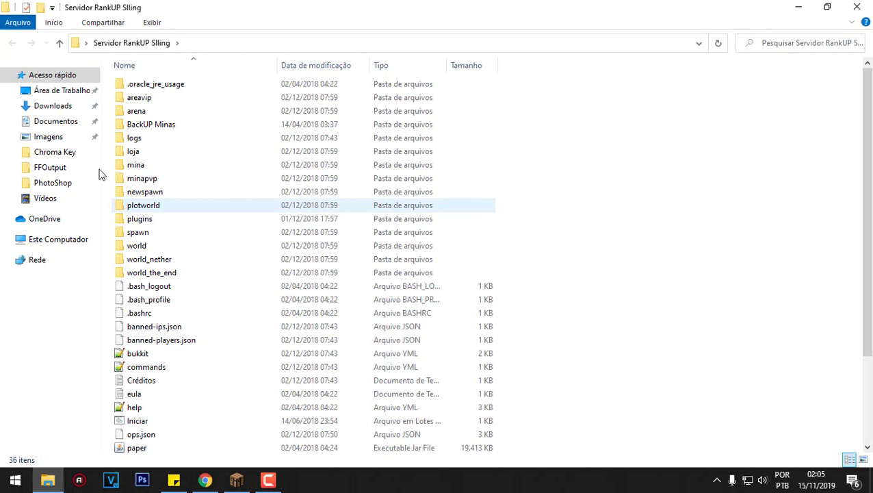
{"action": "left_click", "coordinate": [195, 91]}
{"action": "key", "text": "Delete"}
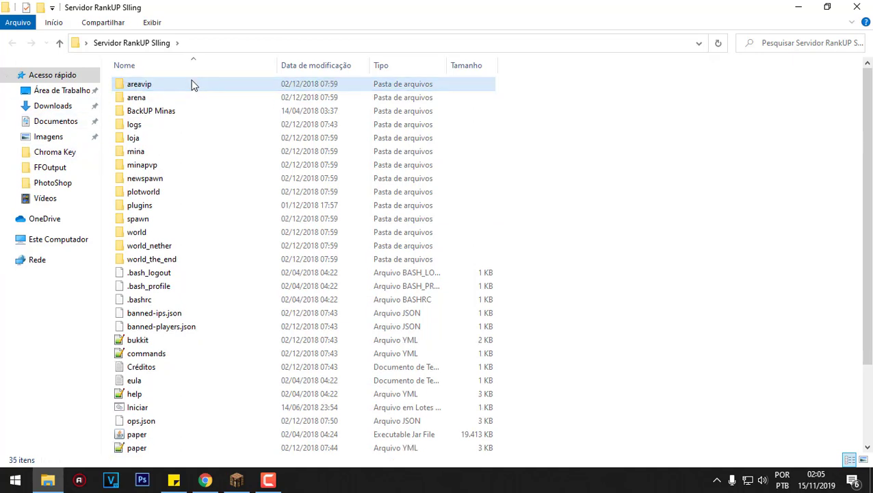
- Select every folder from areavip to world_the_end except plugins and logs
{"action": "left_click", "coordinate": [186, 258]}
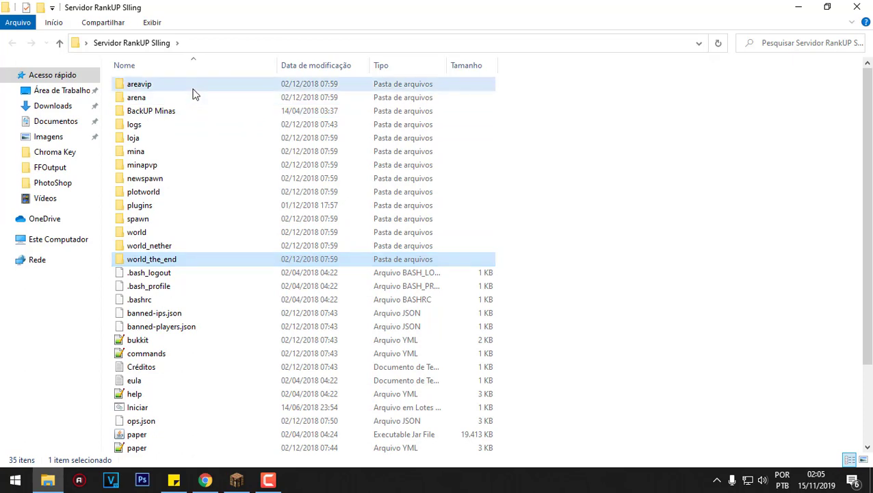
{"action": "left_click", "coordinate": [193, 89], "text": "shift"}
{"action": "left_click", "coordinate": [164, 206], "text": "ctrl"}
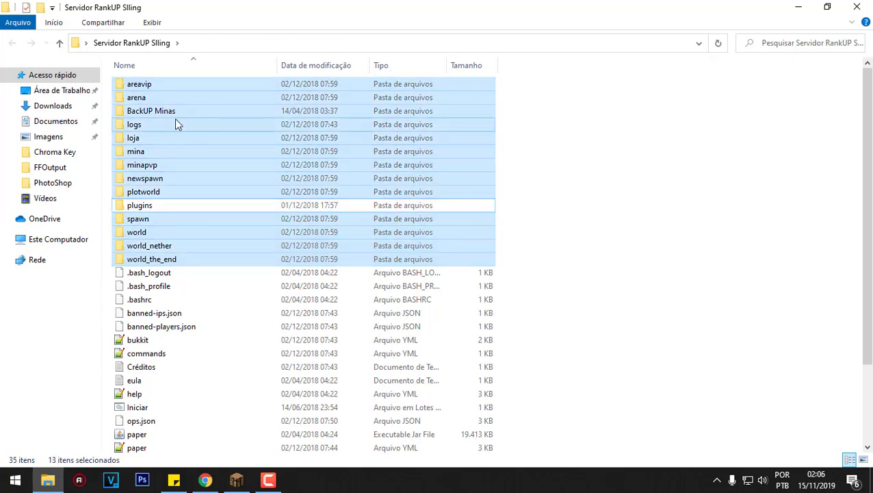
{"action": "left_click", "coordinate": [150, 125], "text": "ctrl"}
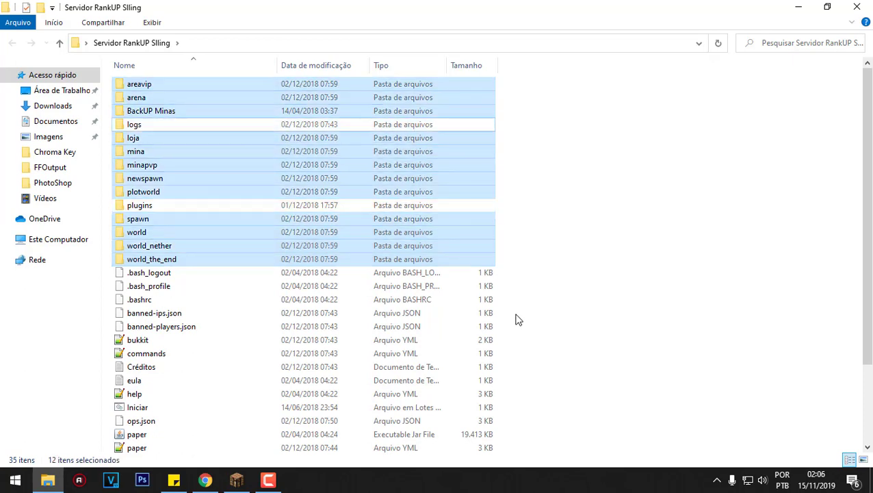
{"action": "left_click_drag", "start_coordinate": [177, 113], "coordinate": [184, 217]}
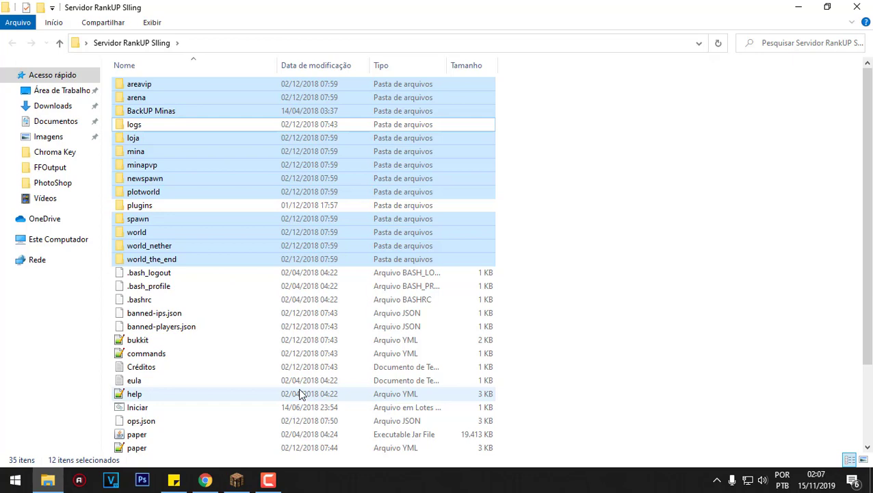
- Open the latest log file from the server's logs folder in Notepad++
{"action": "double_click", "coordinate": [269, 126]}
{"action": "left_click", "coordinate": [400, 194]}
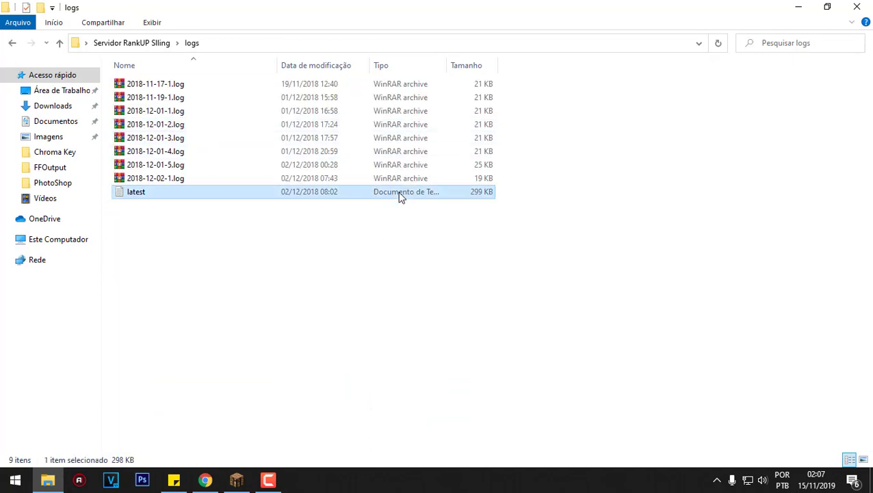
{"action": "right_click", "coordinate": [400, 194]}
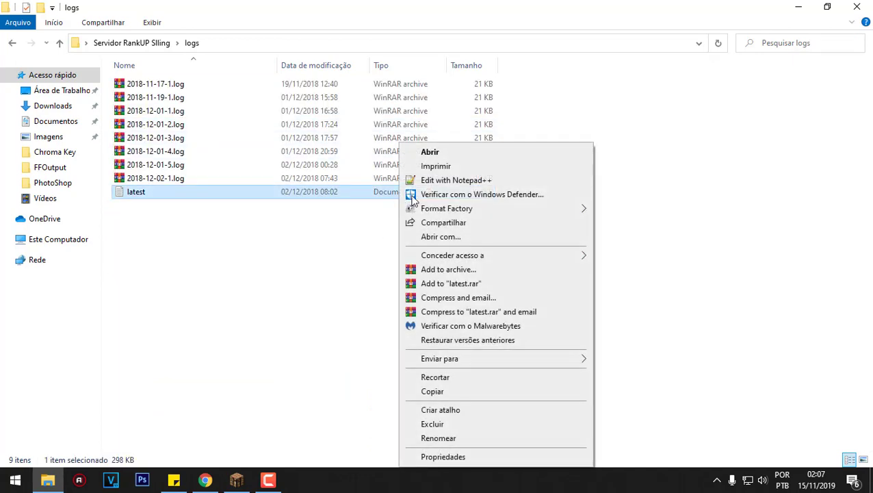
{"action": "left_click", "coordinate": [463, 186]}
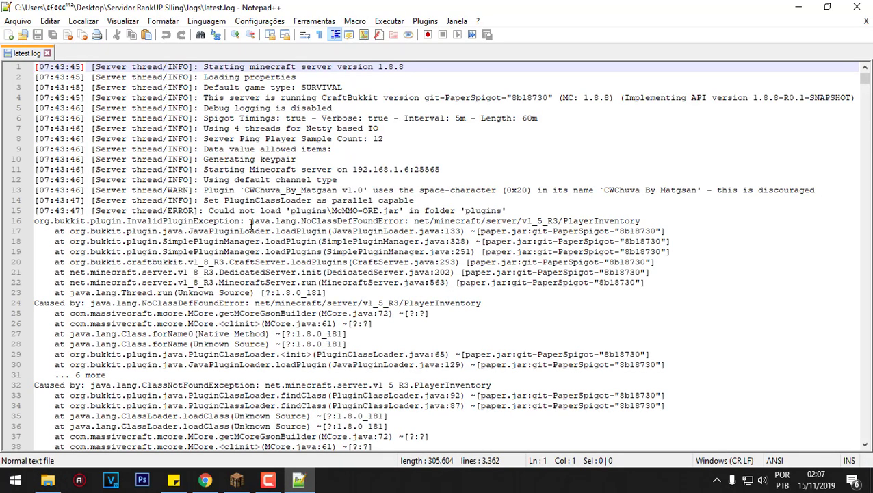
- Highlight the plugin names McMMO and DynmapPlotMe in the log's plugin loading errors
{"action": "double_click", "coordinate": [345, 211]}
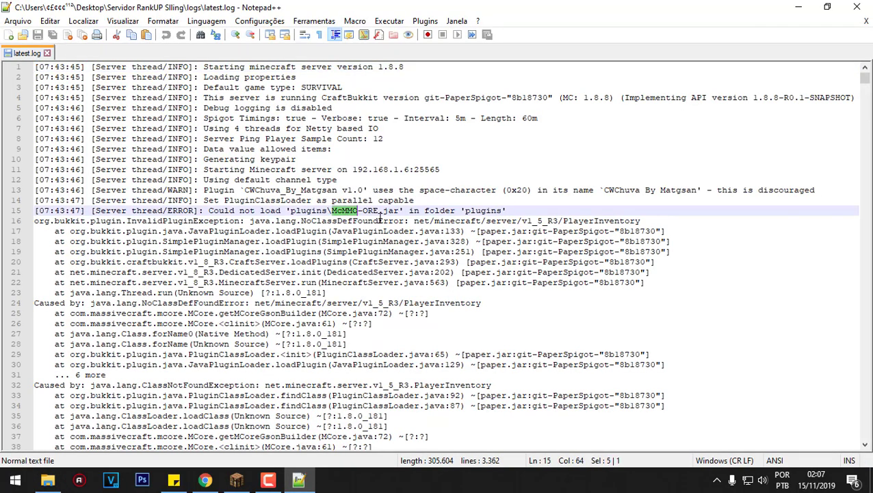
{"action": "scroll", "coordinate": [572, 234], "scroll_direction": "down", "scroll_amount": 1}
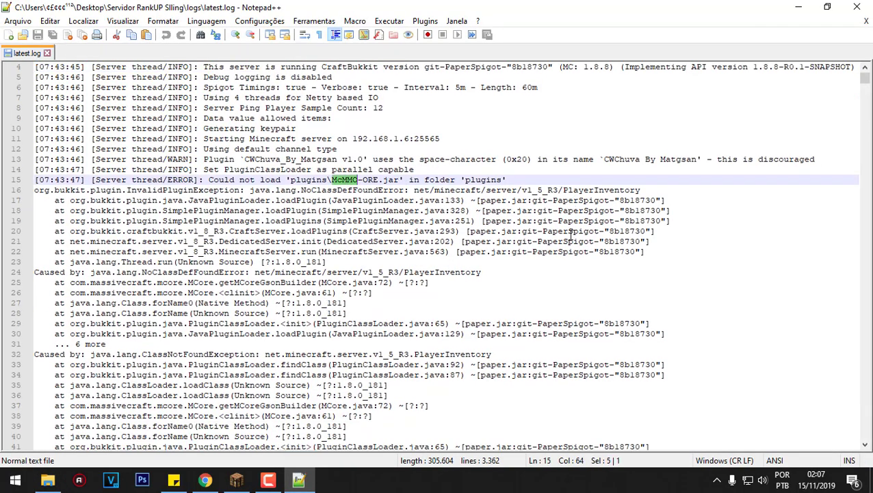
{"action": "scroll", "coordinate": [572, 234], "scroll_direction": "down", "scroll_amount": 17}
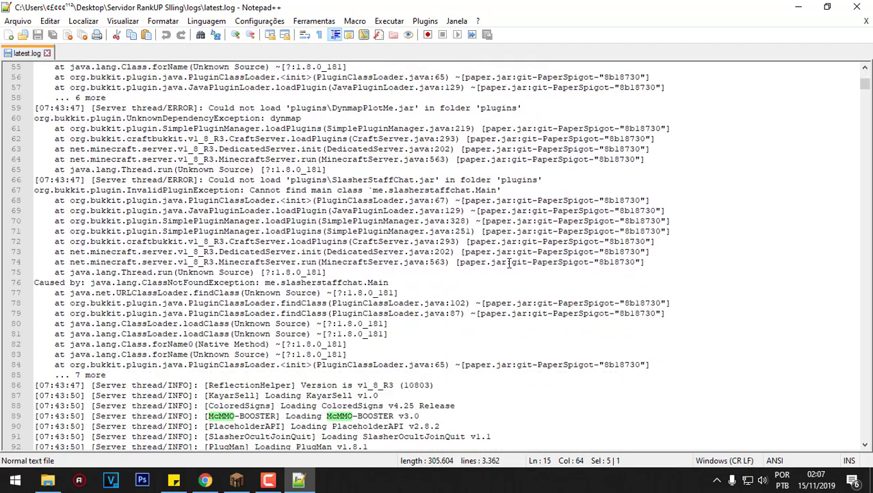
{"action": "double_click", "coordinate": [370, 107]}
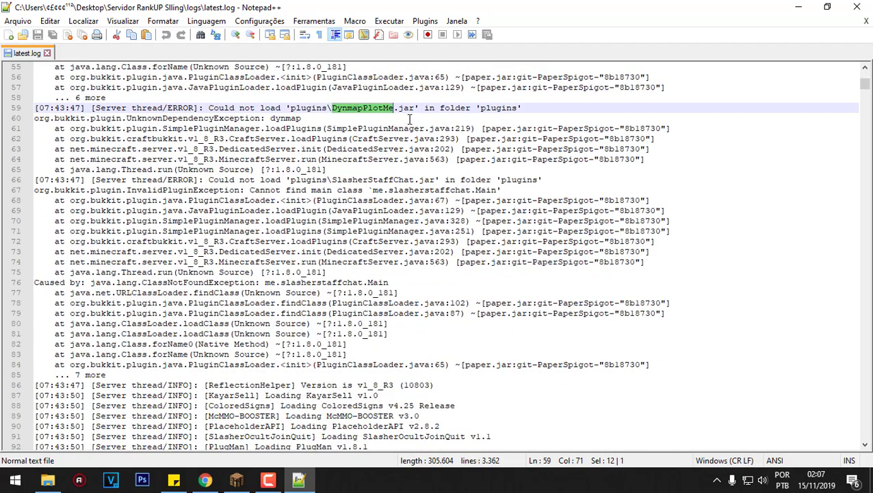
- Read through the plugin loading and startup entries and highlight the lines around the ClearLag updater exception
{"action": "scroll", "coordinate": [418, 136], "scroll_direction": "down", "scroll_amount": 19}
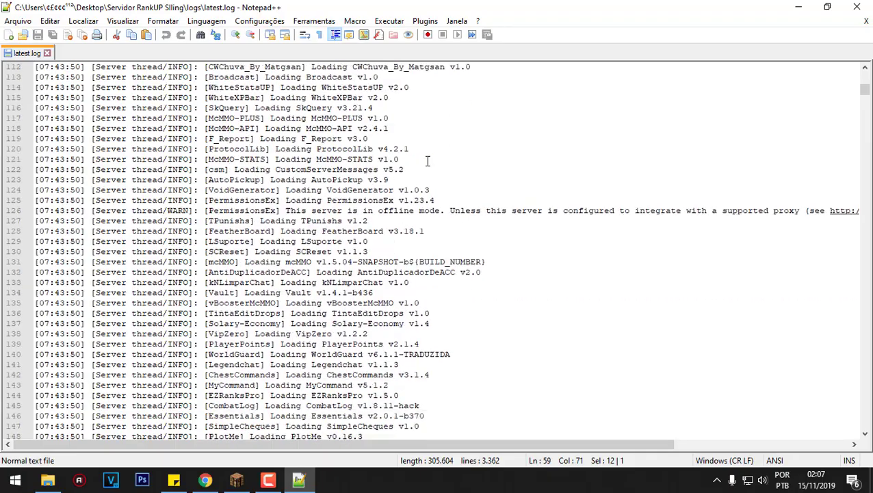
{"action": "scroll", "coordinate": [427, 160], "scroll_direction": "down", "scroll_amount": 20}
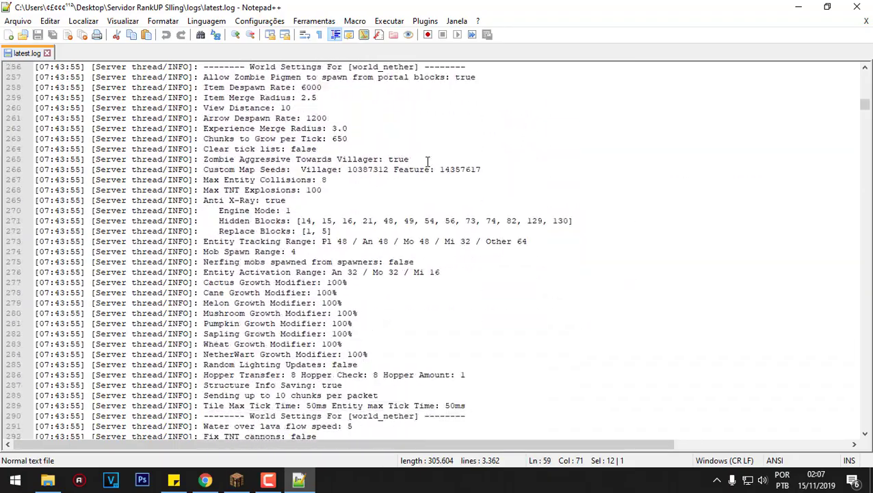
{"action": "scroll", "coordinate": [428, 164], "scroll_direction": "down", "scroll_amount": 20}
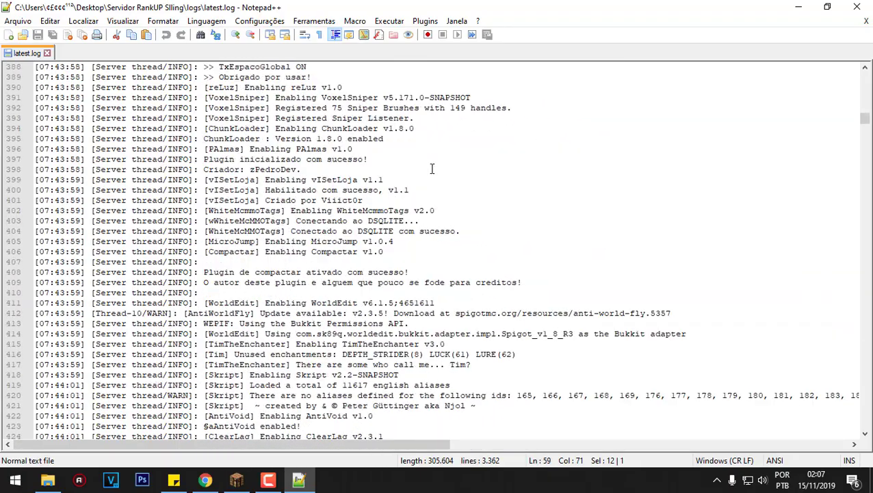
{"action": "scroll", "coordinate": [432, 168], "scroll_direction": "down", "scroll_amount": 13}
{"action": "scroll", "coordinate": [432, 168], "scroll_direction": "up", "scroll_amount": 5}
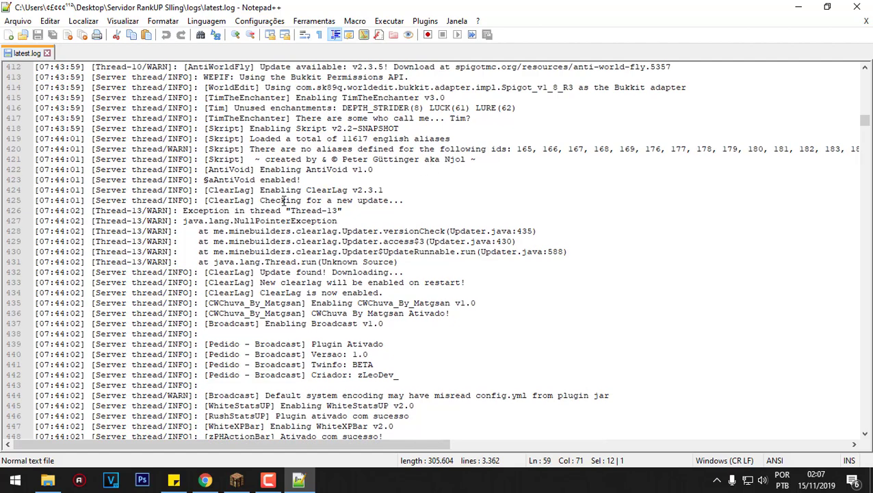
{"action": "left_click_drag", "start_coordinate": [541, 316], "coordinate": [197, 241]}
- Check the remaining plugin startup entries and highlight the SilkSpawners configuration error details on lines 653 to 658
{"action": "scroll", "coordinate": [387, 286], "scroll_direction": "down", "scroll_amount": 6}
{"action": "scroll", "coordinate": [388, 286], "scroll_direction": "down", "scroll_amount": 20}
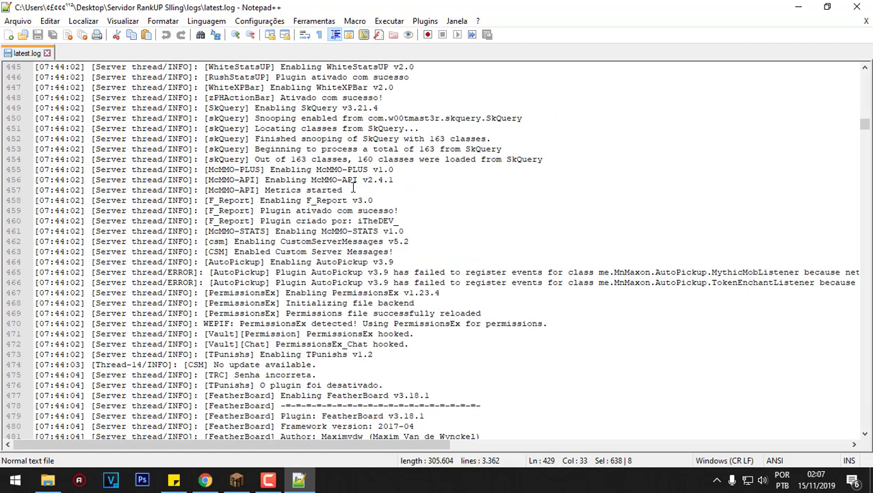
{"action": "scroll", "coordinate": [358, 199], "scroll_direction": "down", "scroll_amount": 20}
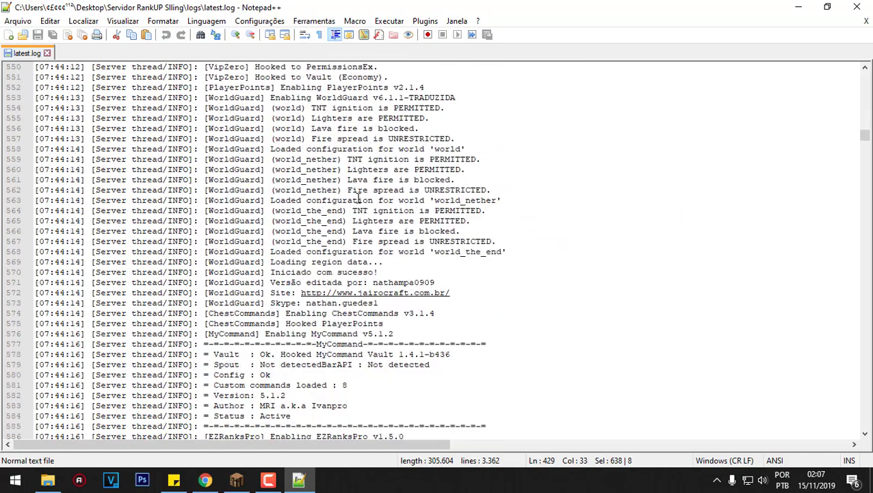
{"action": "scroll", "coordinate": [358, 199], "scroll_direction": "down", "scroll_amount": 16}
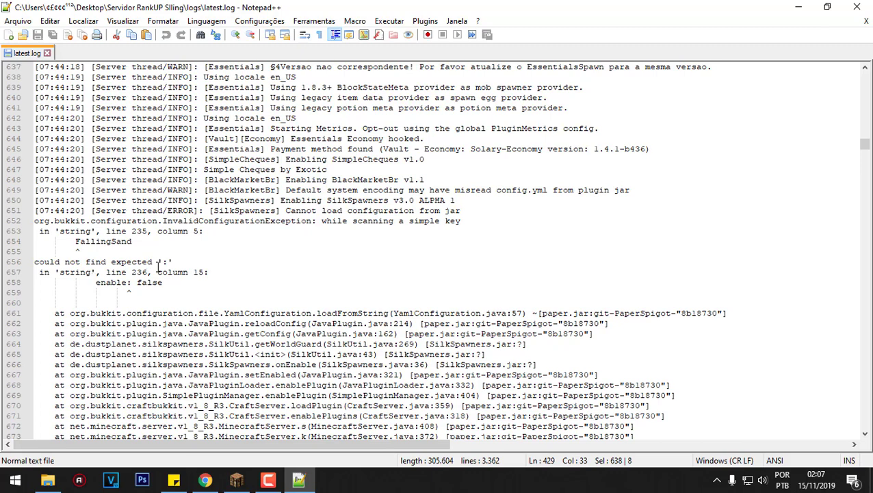
{"action": "left_click_drag", "start_coordinate": [227, 281], "coordinate": [10, 235]}
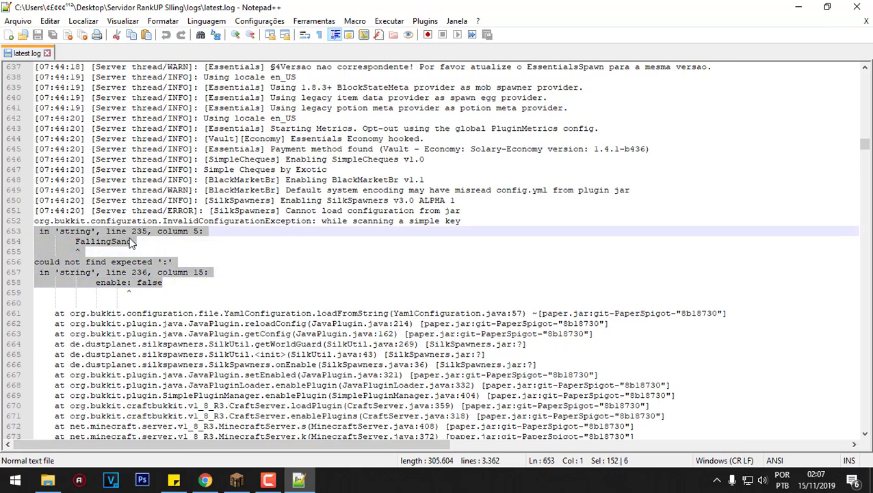
- Highlight lines 653 to 655 of the SilkSpawners error, skim the remaining errors and world settings entries, and close the log
{"action": "left_click_drag", "start_coordinate": [130, 251], "coordinate": [5, 233]}
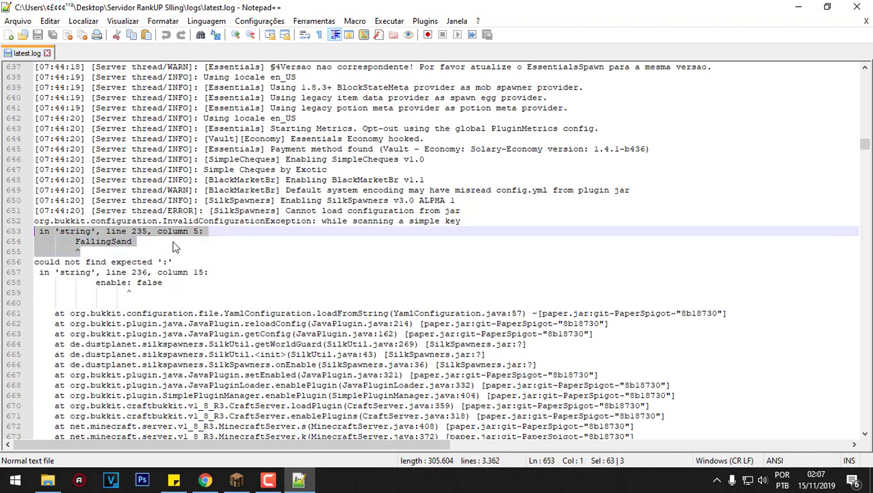
{"action": "scroll", "coordinate": [184, 251], "scroll_direction": "down", "scroll_amount": 5}
{"action": "scroll", "coordinate": [185, 250], "scroll_direction": "down", "scroll_amount": 15}
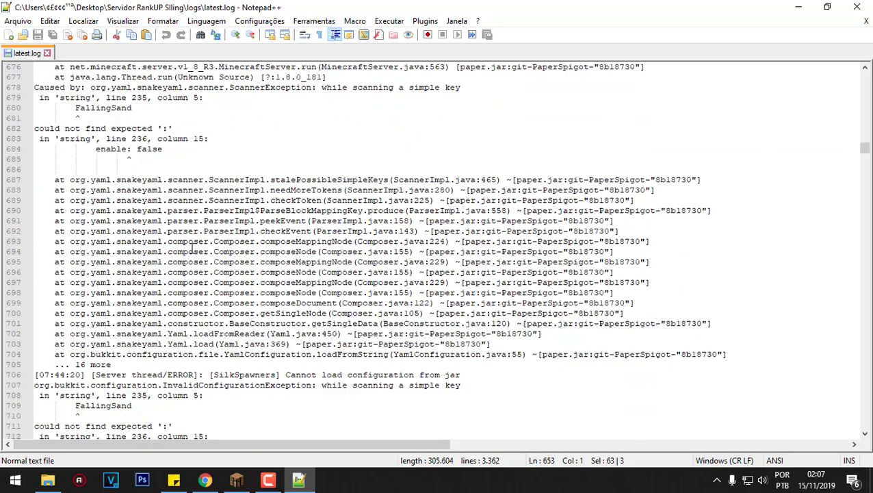
{"action": "scroll", "coordinate": [157, 221], "scroll_direction": "down", "scroll_amount": 12}
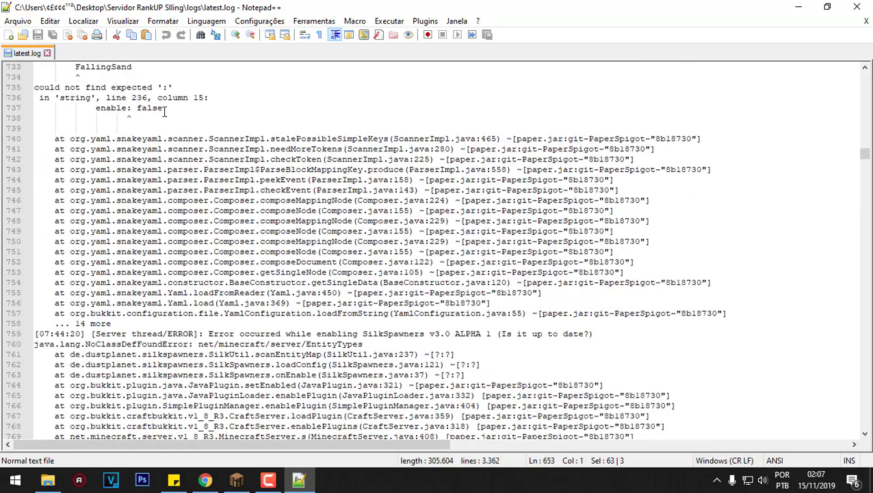
{"action": "scroll", "coordinate": [164, 112], "scroll_direction": "down", "scroll_amount": 20}
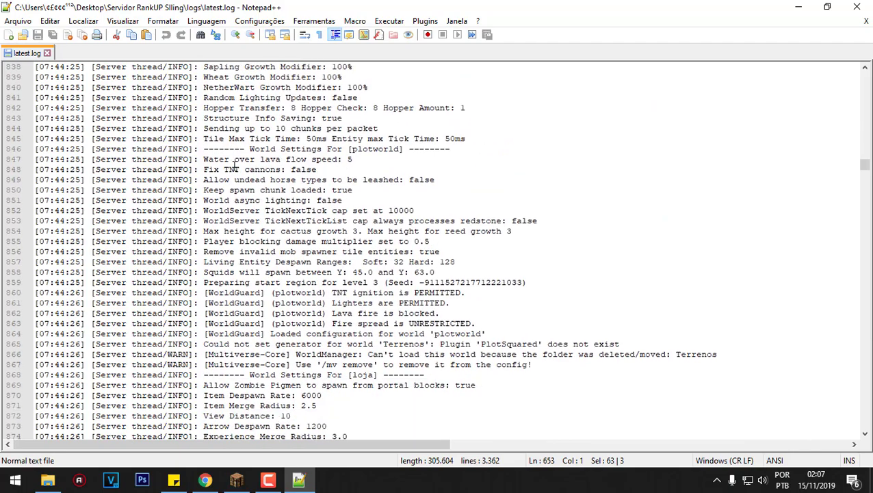
{"action": "scroll", "coordinate": [234, 166], "scroll_direction": "down", "scroll_amount": 20}
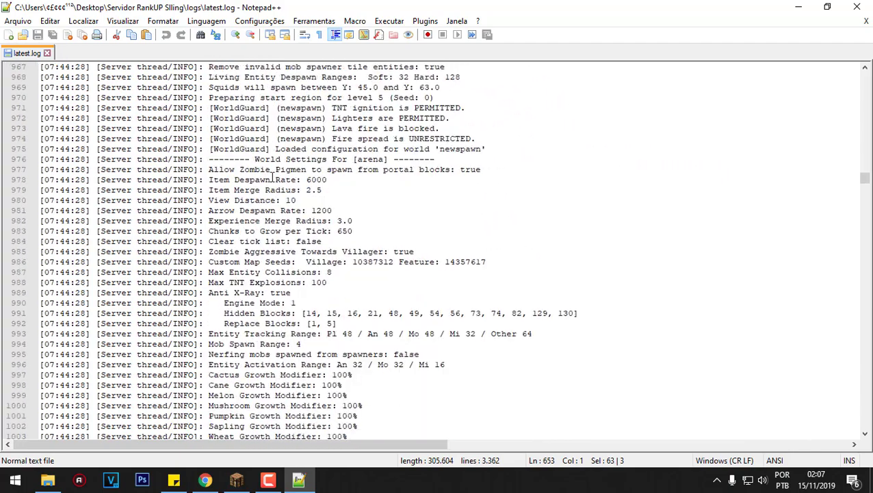
{"action": "left_click", "coordinate": [865, 21]}
{"action": "left_click", "coordinate": [857, 6]}
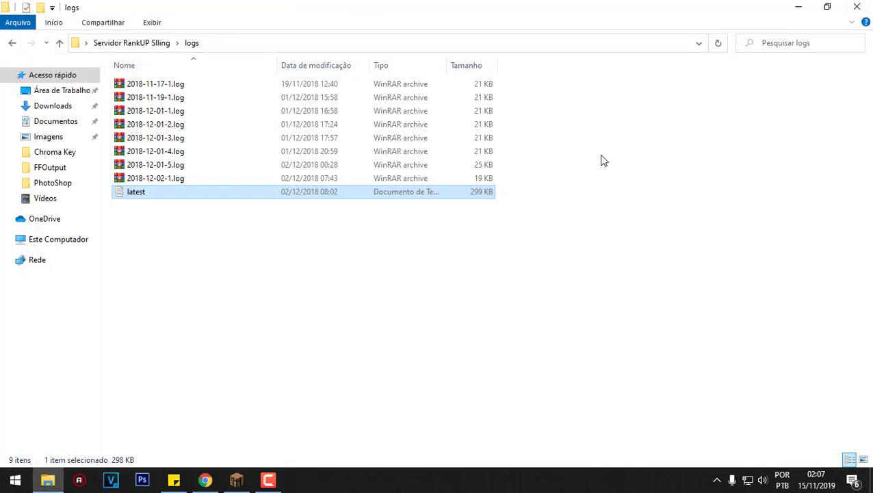
- Delete all the log files inside the logs folder, and delete the logs folder itself from the server folder
{"action": "key", "text": "ctrl+a"}
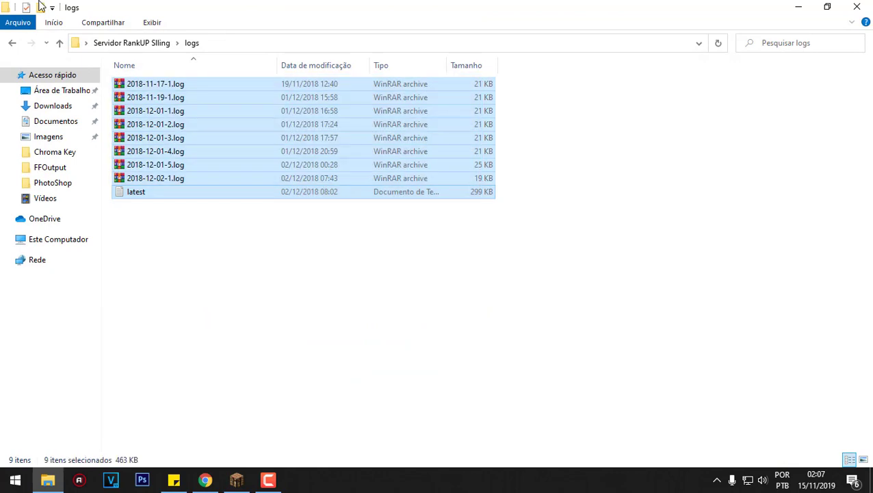
{"action": "key", "text": "Delete"}
{"action": "left_click", "coordinate": [109, 43]}
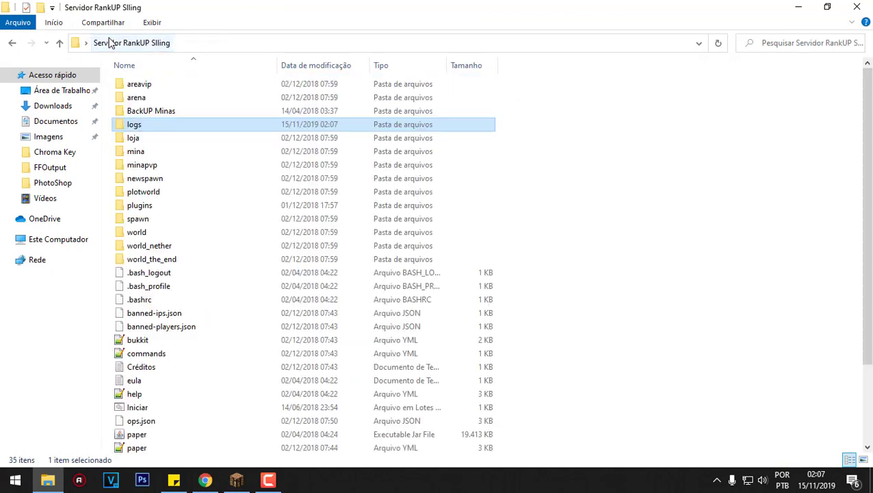
{"action": "key", "text": "Delete"}
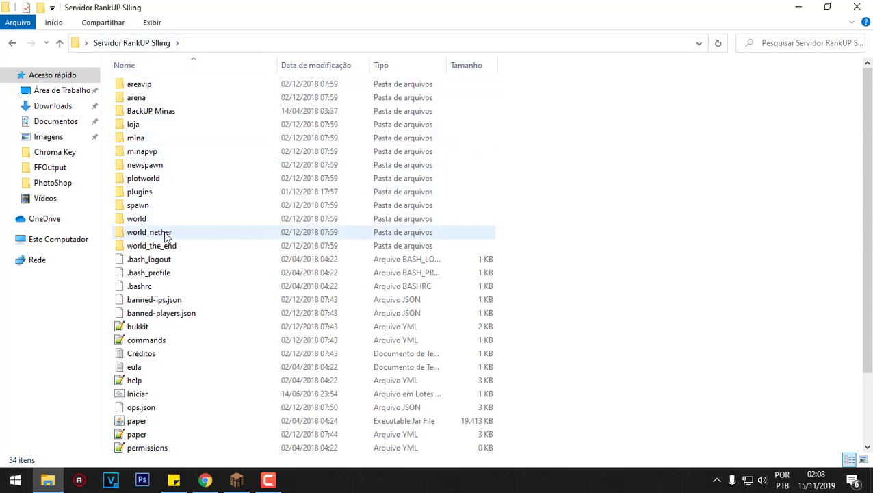
- Change the Java memory setting in the Iniciar batch file to -Xmx3G, save the file and close it
{"action": "left_click", "coordinate": [200, 221]}
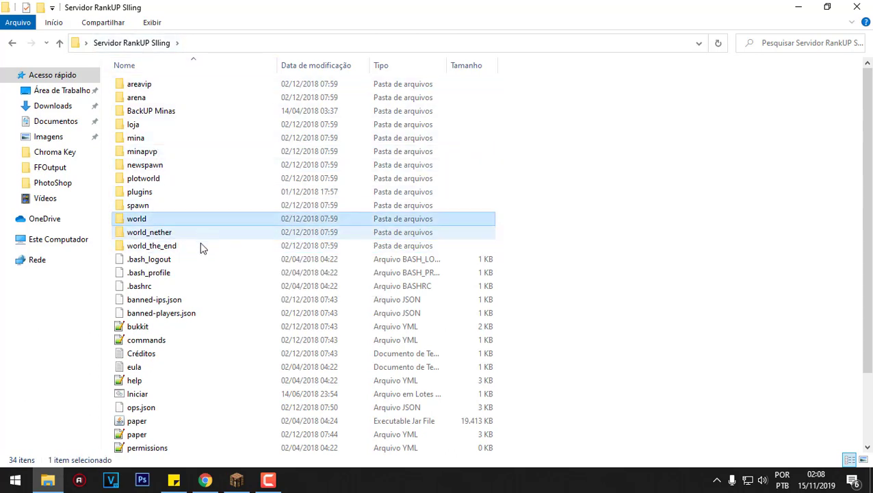
{"action": "scroll", "coordinate": [202, 248], "scroll_direction": "down", "scroll_amount": 2}
{"action": "right_click", "coordinate": [218, 312]}
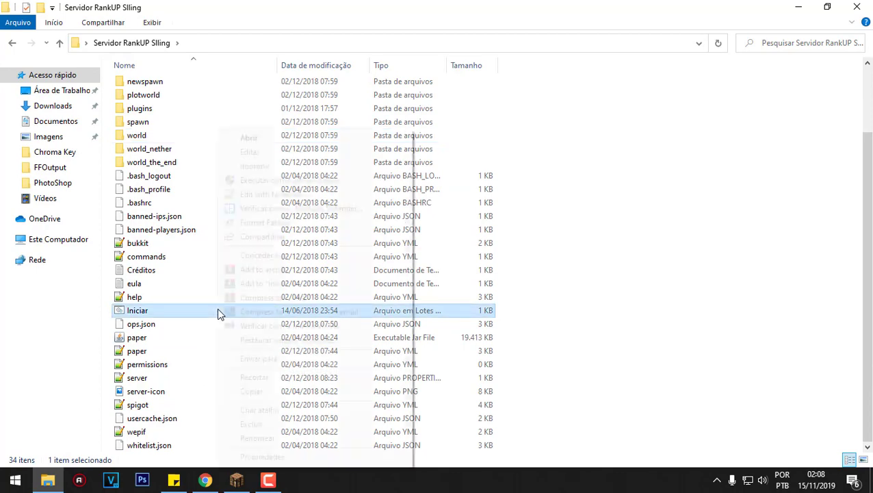
{"action": "left_click", "coordinate": [293, 152]}
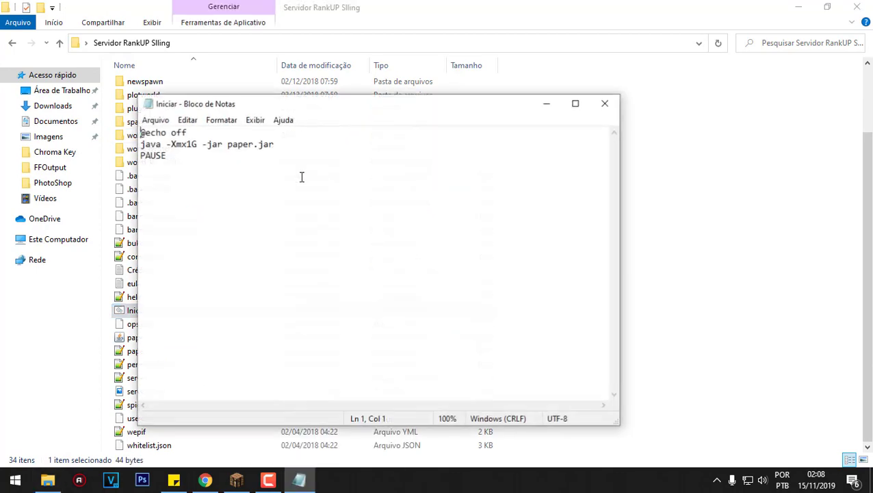
{"action": "left_click", "coordinate": [194, 143]}
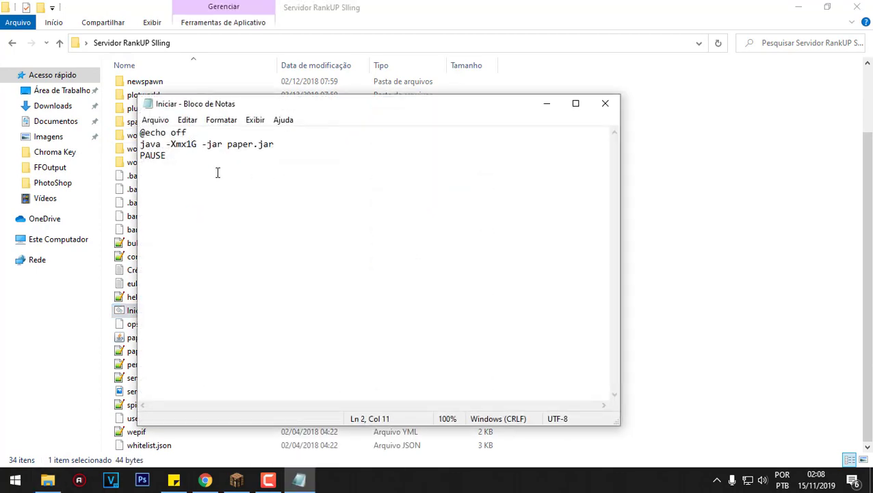
{"action": "key", "text": "BackSpace"}
{"action": "type", "text": "3"}
{"action": "left_click", "coordinate": [605, 104]}
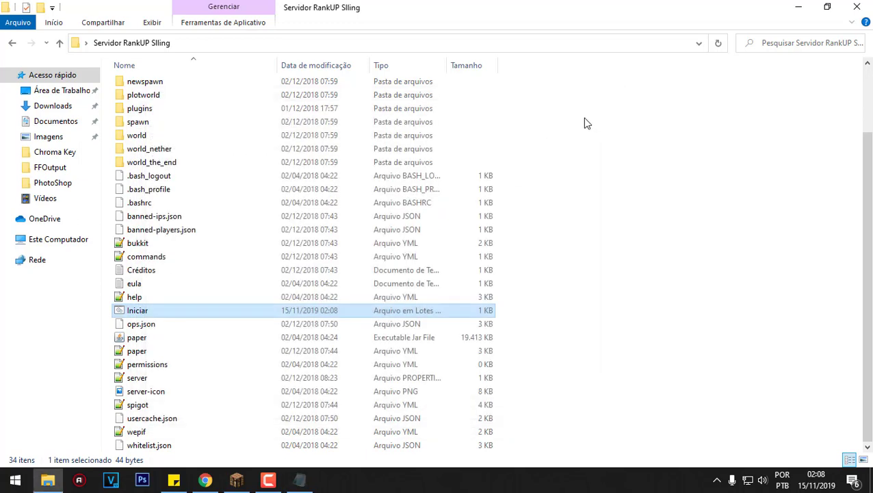
- Select the paper jar in the server folder, and open the plugins folder at its list of plugin jar files
{"action": "left_click", "coordinate": [199, 338]}
{"action": "scroll", "coordinate": [200, 294], "scroll_direction": "up", "scroll_amount": 2}
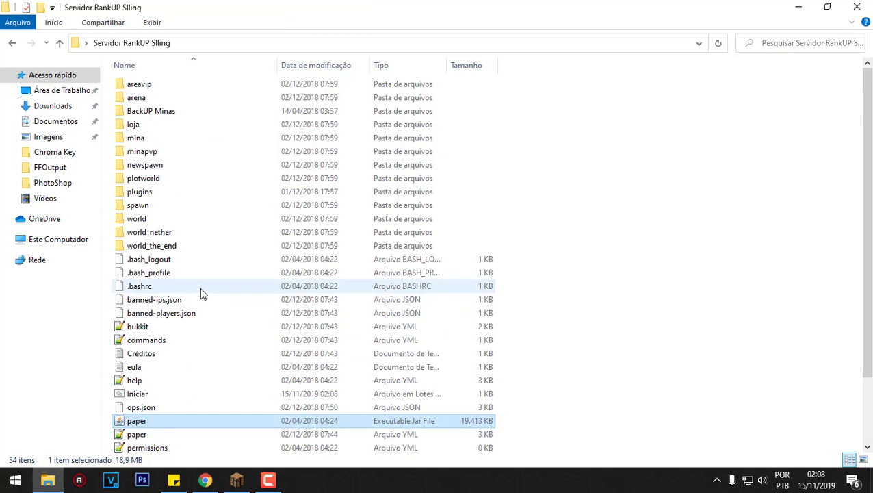
{"action": "double_click", "coordinate": [199, 192]}
{"action": "scroll", "coordinate": [484, 171], "scroll_direction": "down", "scroll_amount": 5}
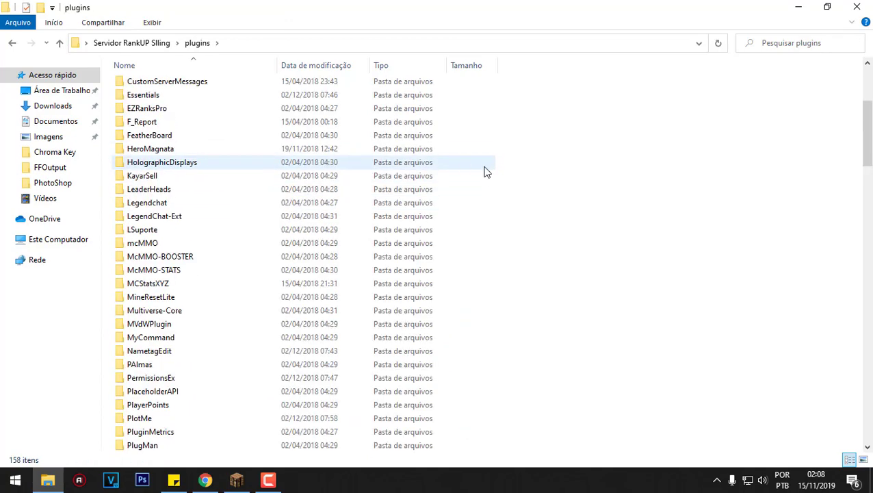
{"action": "scroll", "coordinate": [485, 171], "scroll_direction": "down", "scroll_amount": 20}
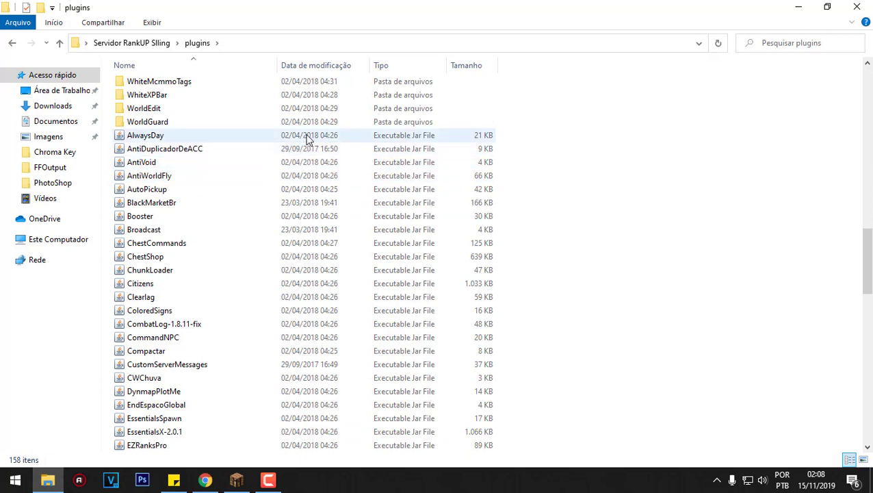
- Review the plugin jars one at a time in list order, from AlwaysDay through ColoredSigns
{"action": "left_click", "coordinate": [308, 138]}
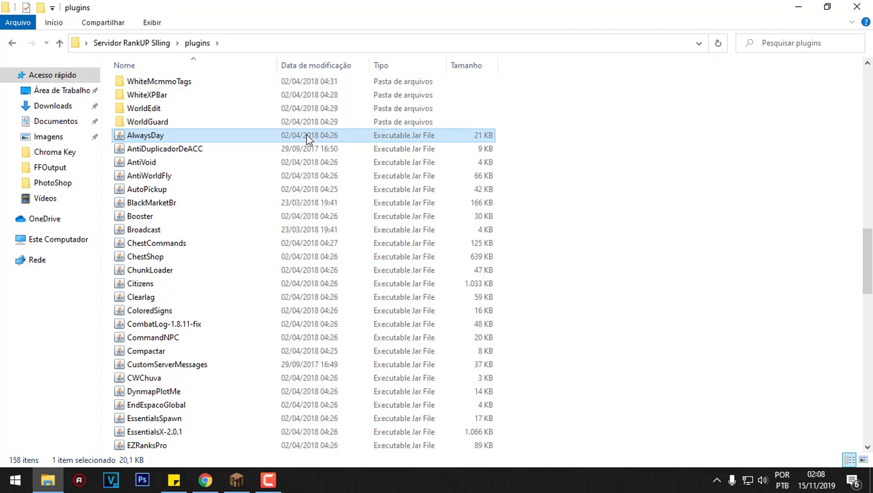
{"action": "key", "text": "Down"}
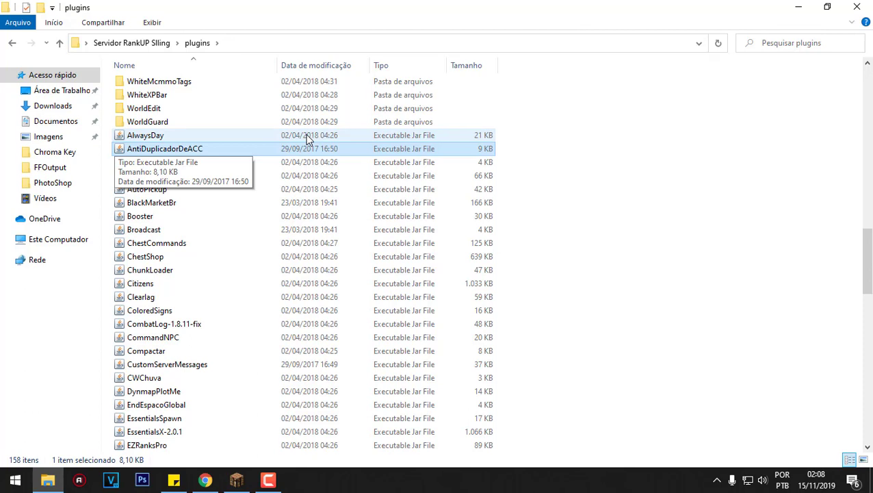
{"action": "key", "text": "Down"}
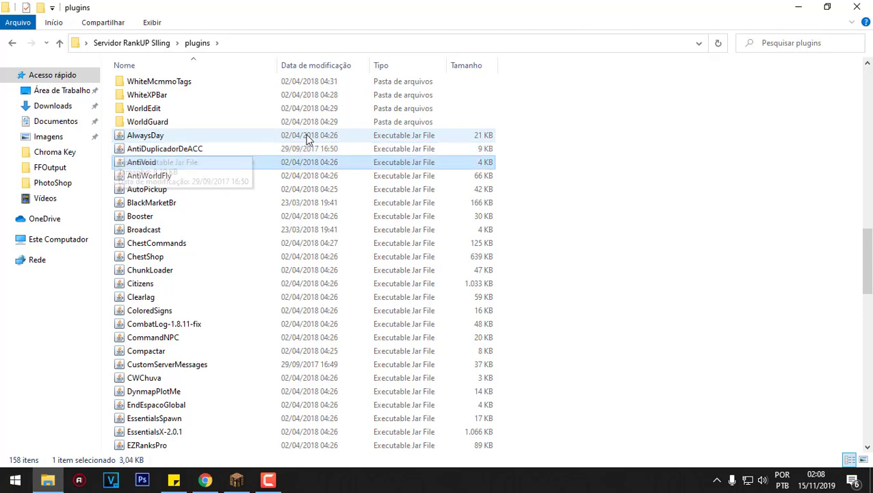
{"action": "key", "text": "Down"}
{"action": "key", "text": "Down"}
{"action": "key", "text": "Down"}
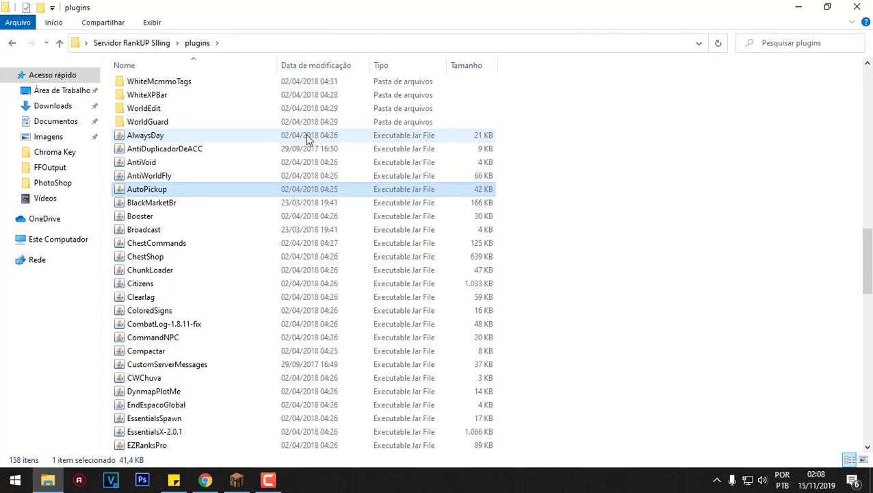
{"action": "key", "text": "Down"}
{"action": "key", "text": "Down"}
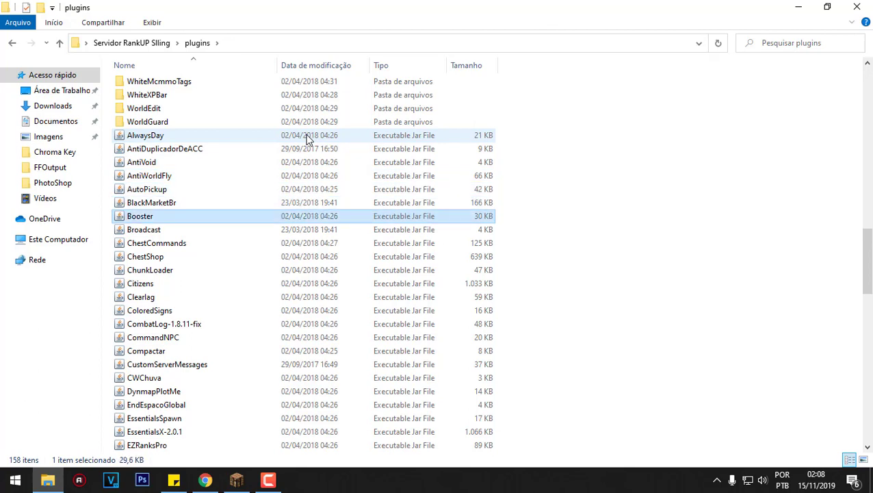
{"action": "key", "text": "Down"}
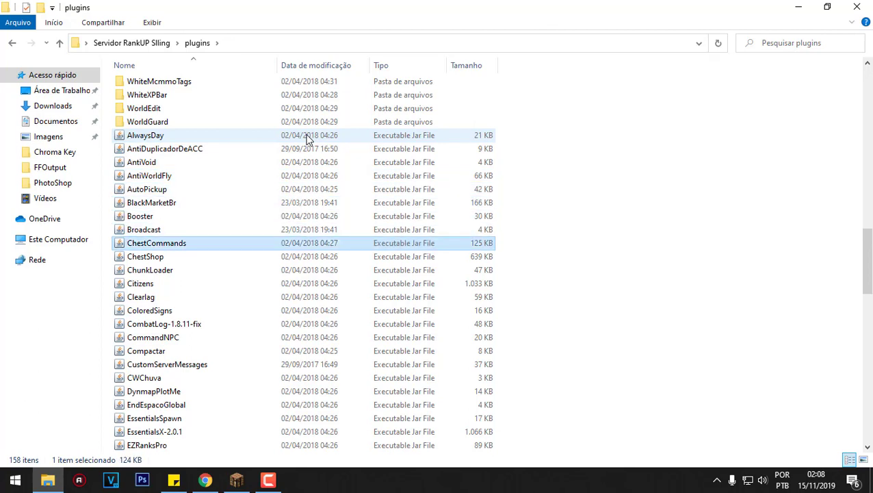
{"action": "key", "text": "Down"}
{"action": "key", "text": "Down"}
{"action": "key", "text": "Down"}
{"action": "key", "text": "Down"}
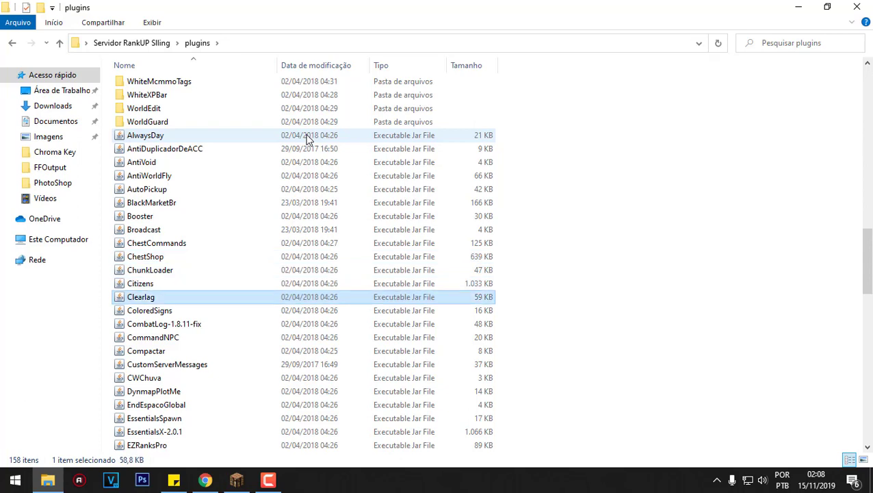
{"action": "key", "text": "Down"}
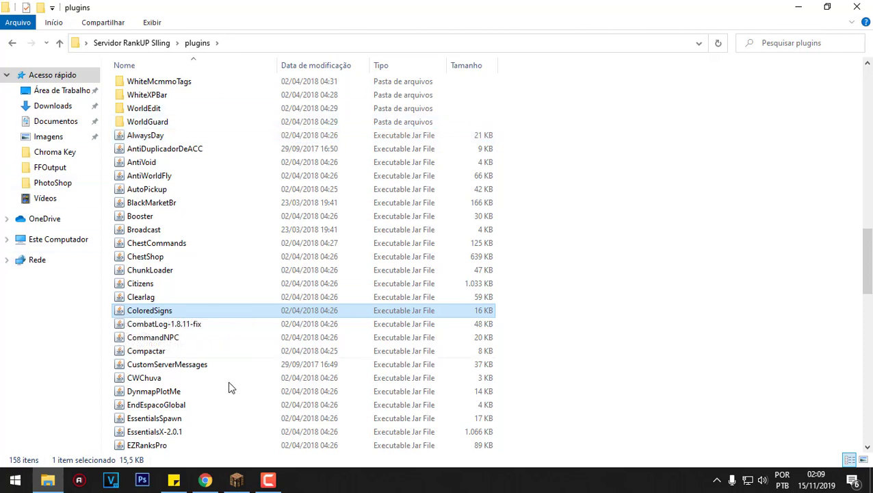
- Review the plugin jars from CombatLog-1.8.11-fix through CWChuva, and select AlwaysDay together with CWChuva for comparison
{"action": "left_click", "coordinate": [230, 322]}
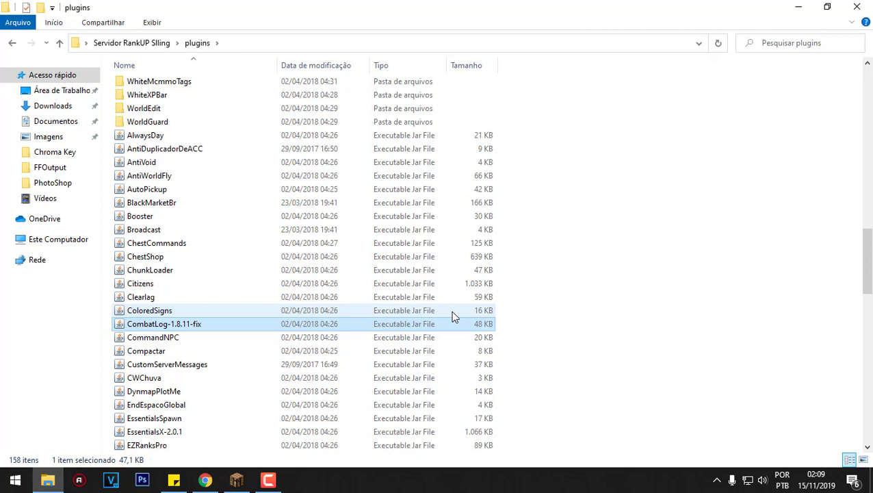
{"action": "key", "text": "Down"}
{"action": "key", "text": "Down"}
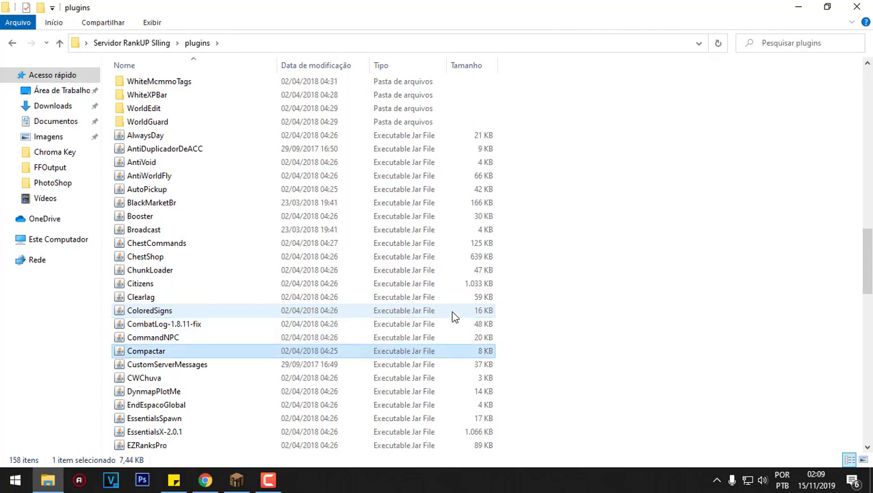
{"action": "key", "text": "Down"}
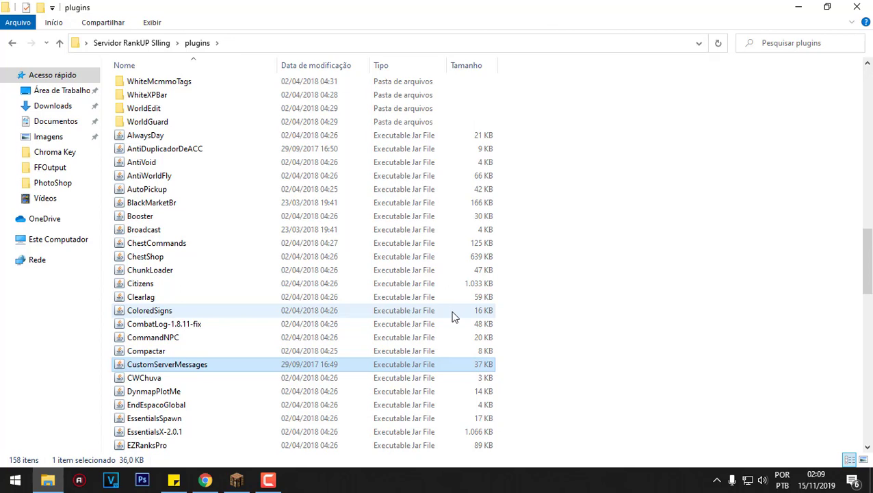
{"action": "key", "text": "Down"}
{"action": "key", "text": "Down"}
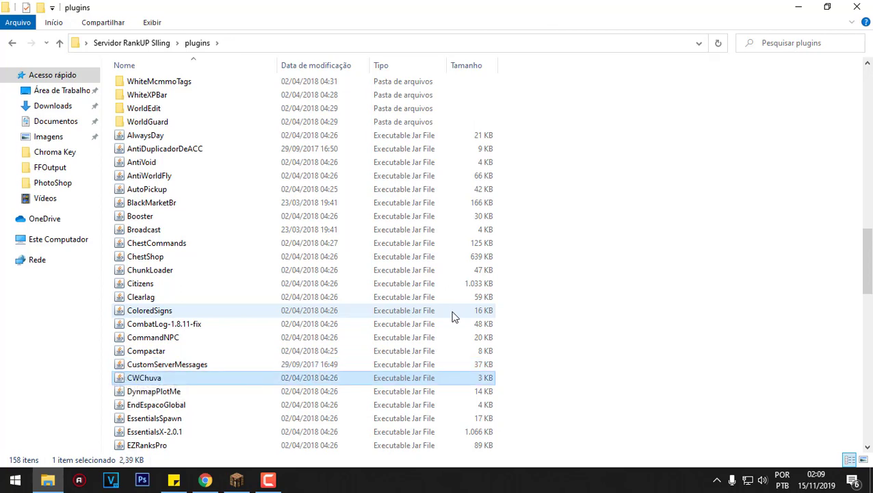
{"action": "key", "text": "Up"}
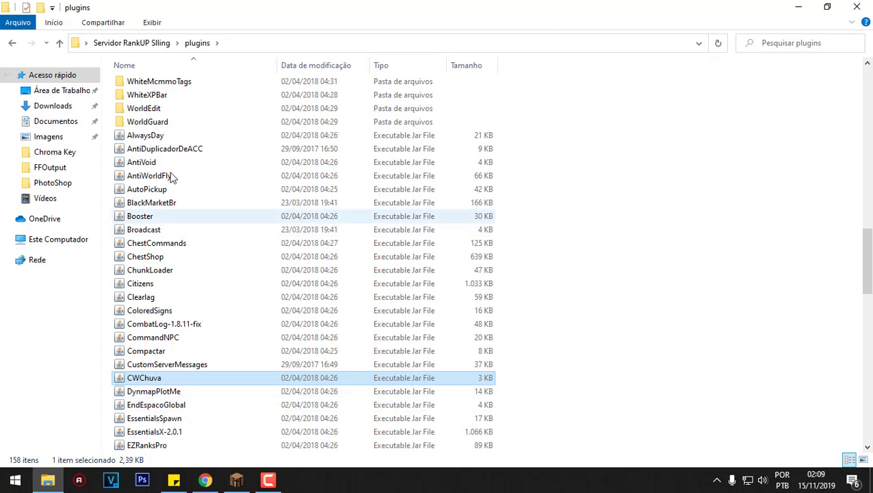
{"action": "left_click", "coordinate": [176, 135], "text": "ctrl"}
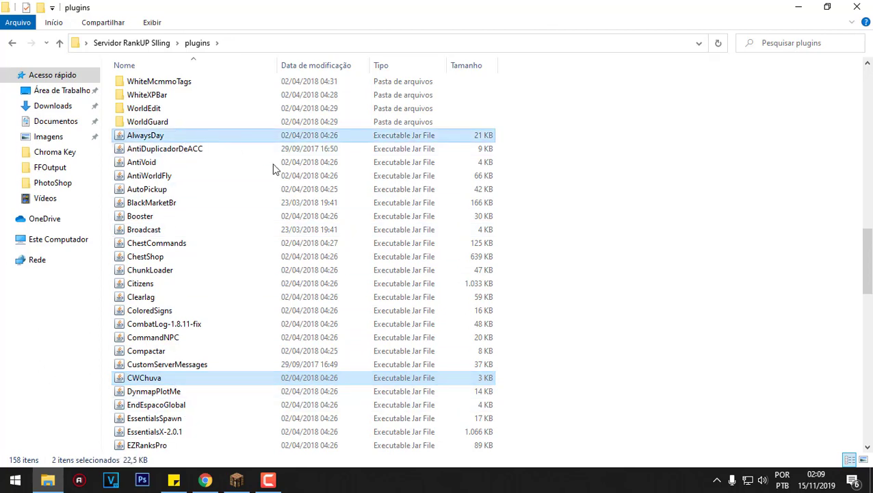
- Review the plugin jars one at a time in list order, from DynmapPlotMe through F_ReportV3
{"action": "left_click", "coordinate": [244, 392]}
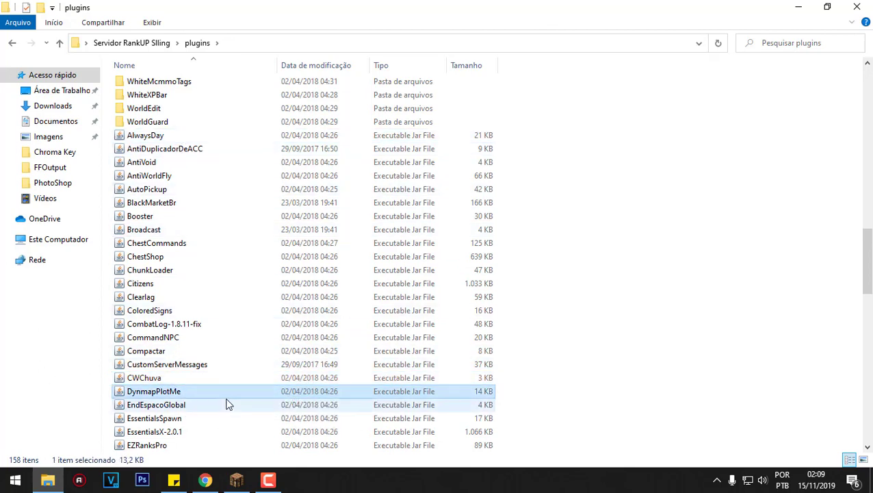
{"action": "scroll", "coordinate": [239, 393], "scroll_direction": "down", "scroll_amount": 2}
{"action": "left_click", "coordinate": [236, 325]}
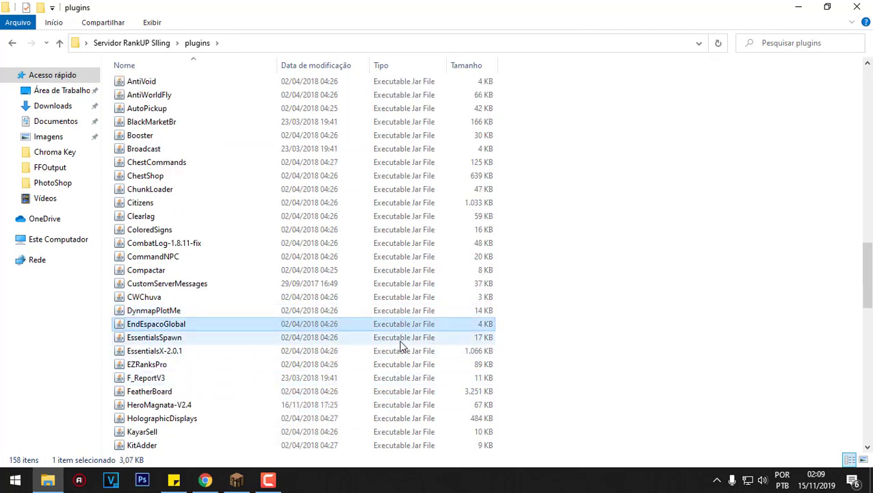
{"action": "left_click", "coordinate": [402, 342]}
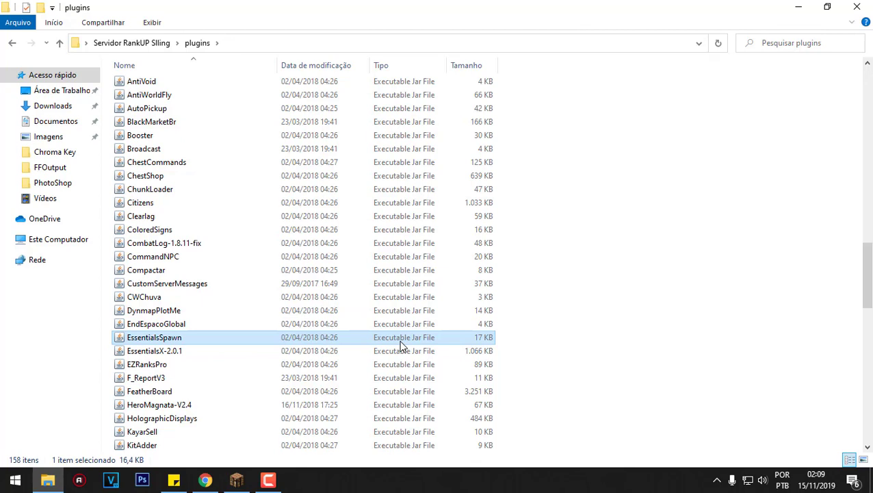
{"action": "key", "text": "Down"}
{"action": "key", "text": "Down"}
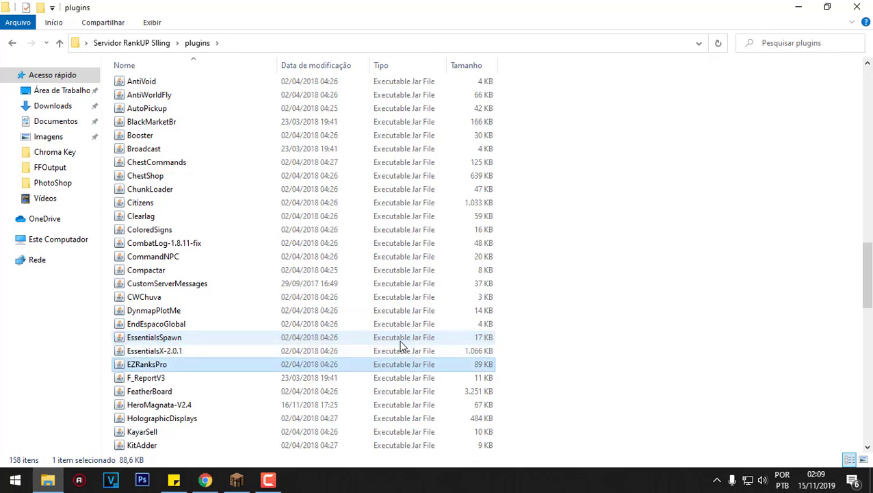
{"action": "key", "text": "Down"}
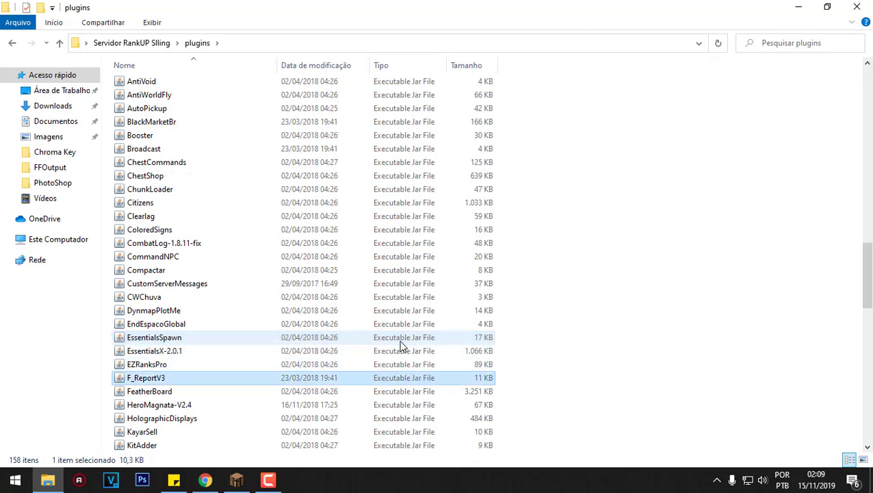
- Review the plugin jars one at a time from FeatherBoard through KitAdder
{"action": "key", "text": "Down"}
{"action": "key", "text": "Down"}
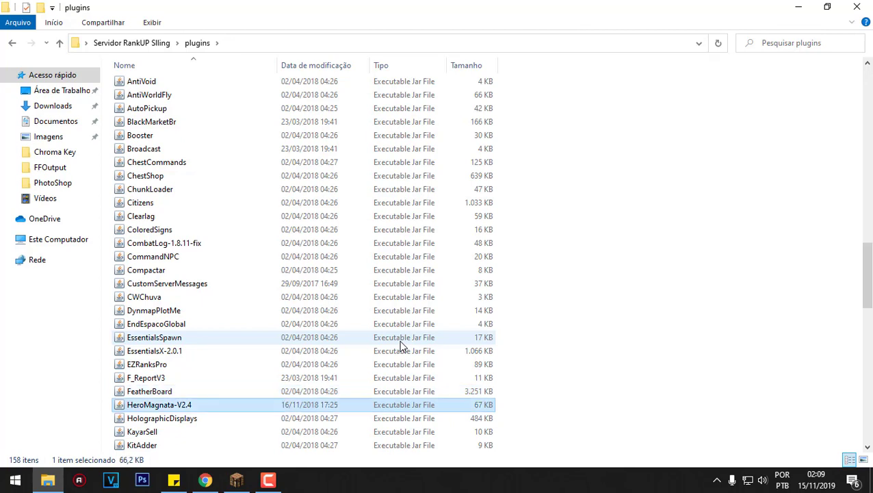
{"action": "key", "text": "Down"}
{"action": "key", "text": "Down"}
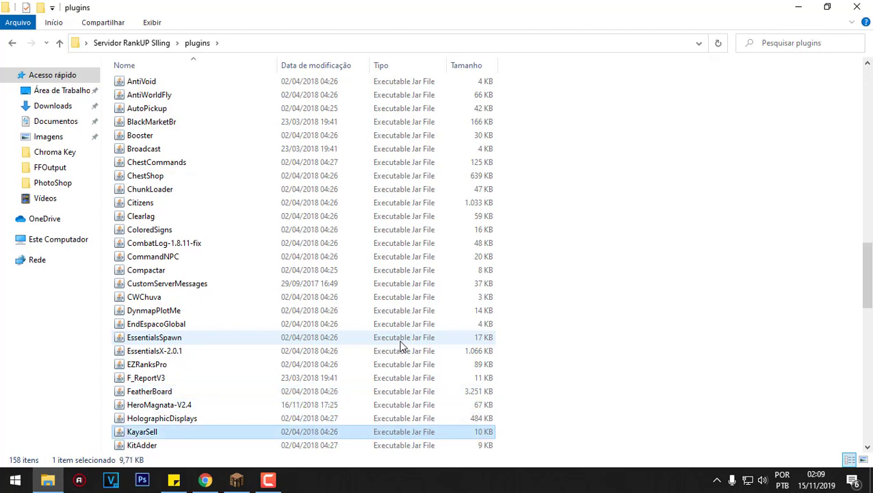
{"action": "key", "text": "Down"}
{"action": "key", "text": "Up"}
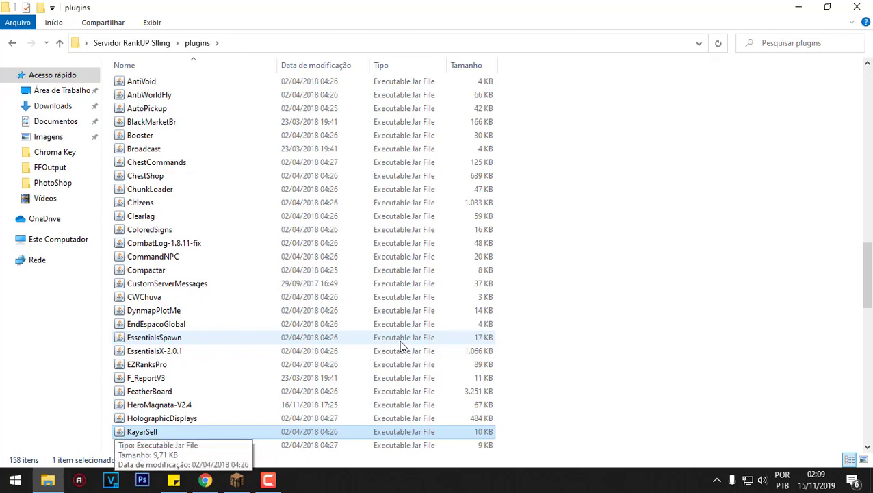
{"action": "key", "text": "Down"}
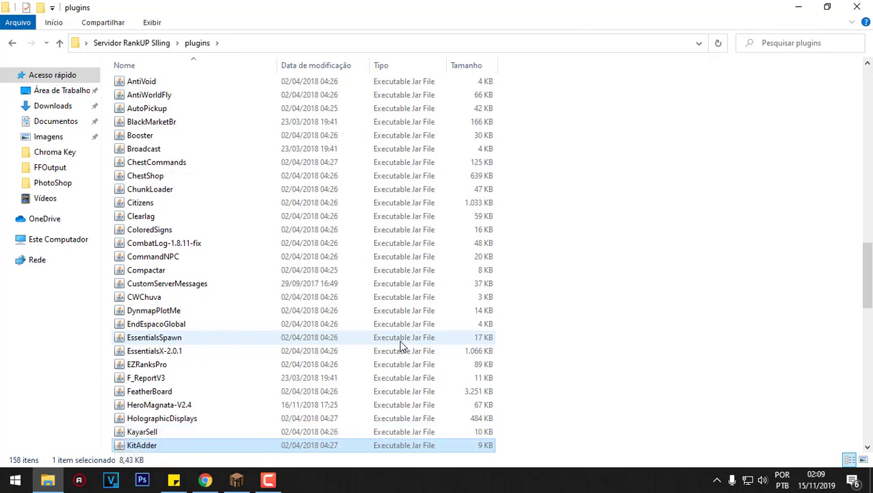
- Review the plugin jars from kNLimparChat through Luz in list order
{"action": "key", "text": "Down"}
{"action": "key", "text": "Down"}
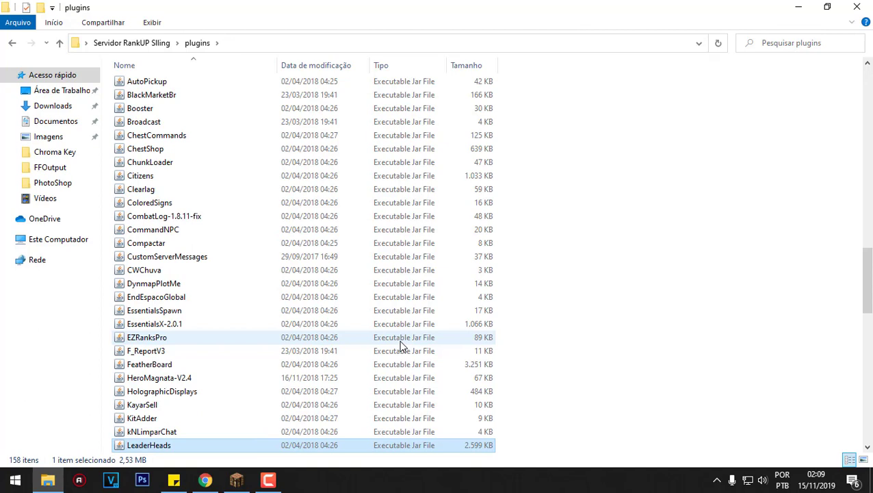
{"action": "key", "text": "Down"}
{"action": "key", "text": "Down"}
{"action": "key", "text": "Down"}
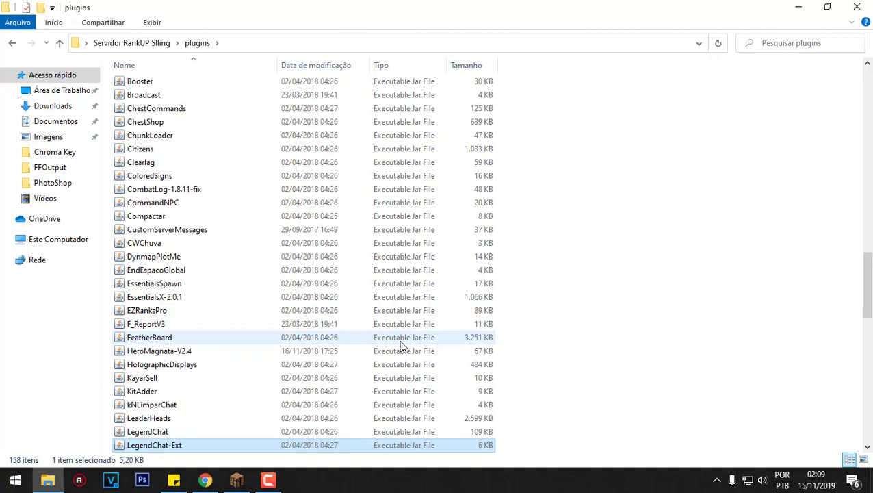
{"action": "key", "text": "Down"}
{"action": "key", "text": "Down"}
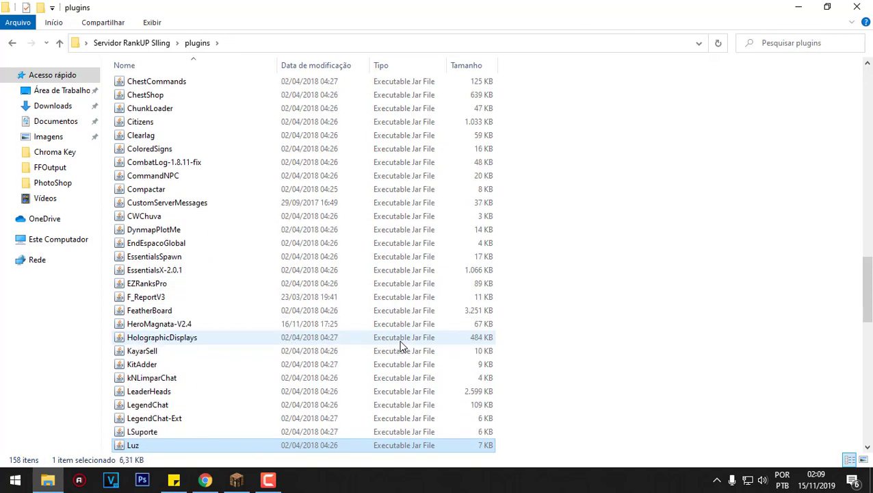
- Go through the plugin jars from mcMMO and its add-ons to MicroJump
{"action": "key", "text": "Down"}
{"action": "key", "text": "Down"}
{"action": "key", "text": "Down"}
{"action": "key", "text": "Down"}
{"action": "key", "text": "Down"}
{"action": "key", "text": "Down"}
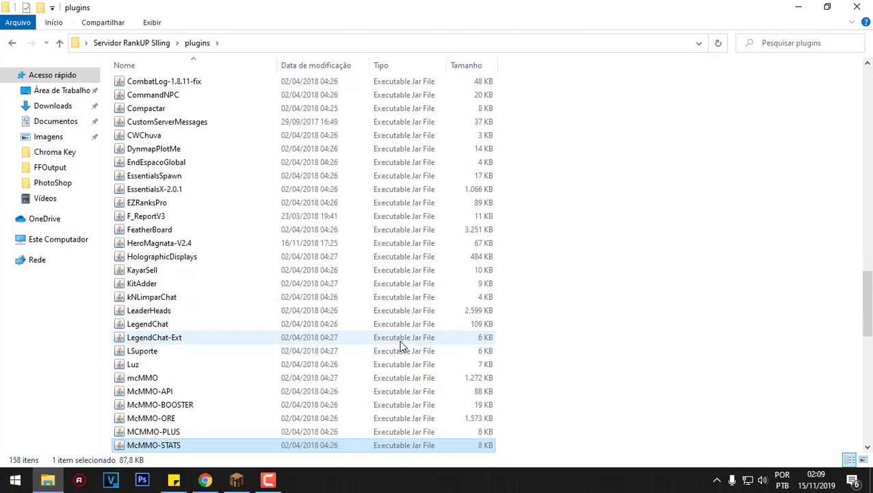
{"action": "key", "text": "Down"}
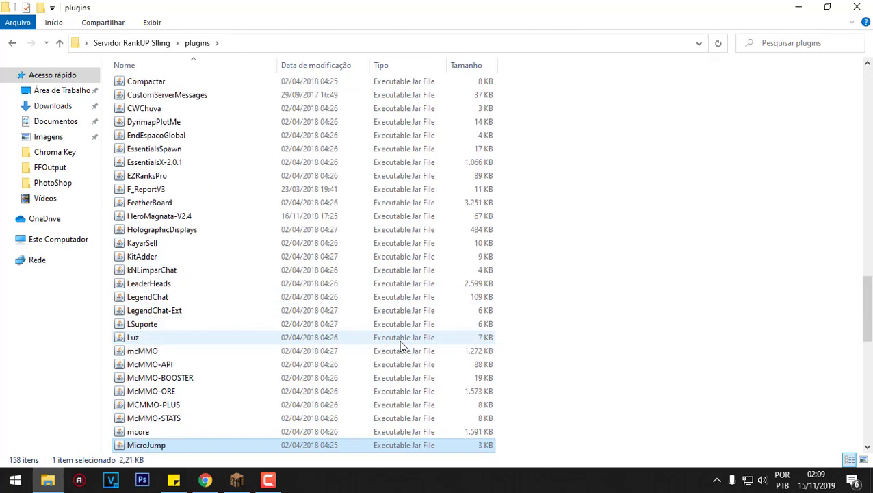
- Review the plugin jars from MineResetLite through PermissionsEx-1.23.4
{"action": "key", "text": "Down"}
{"action": "key", "text": "Down"}
{"action": "key", "text": "Down"}
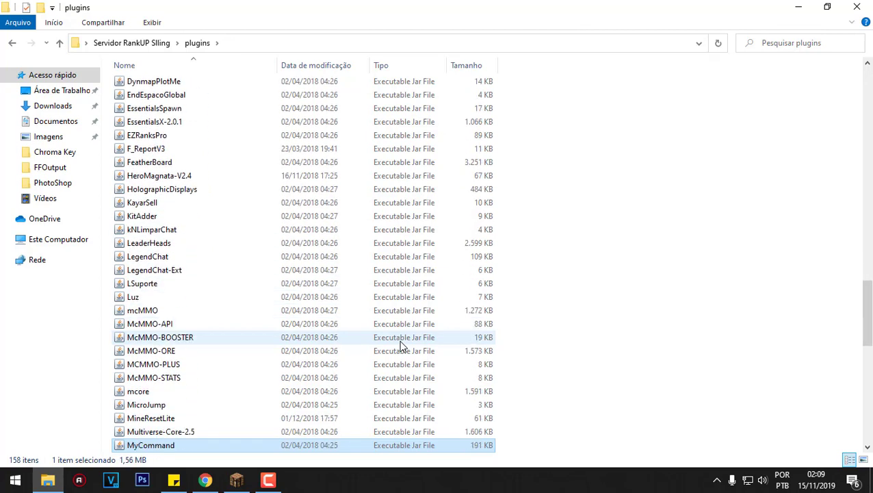
{"action": "key", "text": "Down"}
{"action": "key", "text": "Down"}
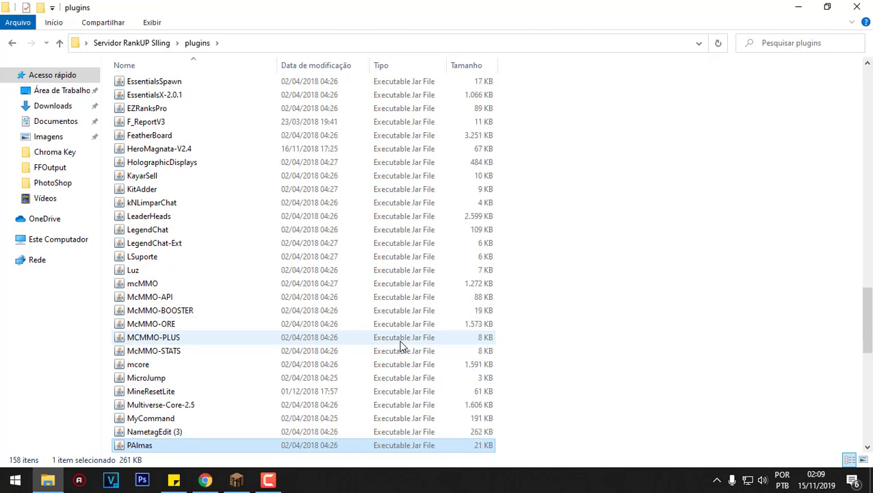
{"action": "key", "text": "Down"}
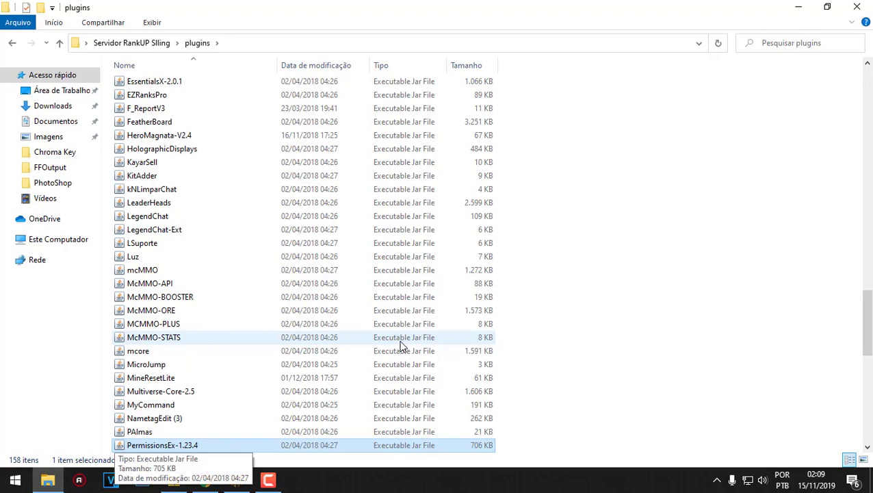
- Open the phrases_pt properties file from the plugins folder and read through its message lines
{"action": "key", "text": "Down"}
{"action": "key", "text": "Down"}
{"action": "key", "text": "Up"}
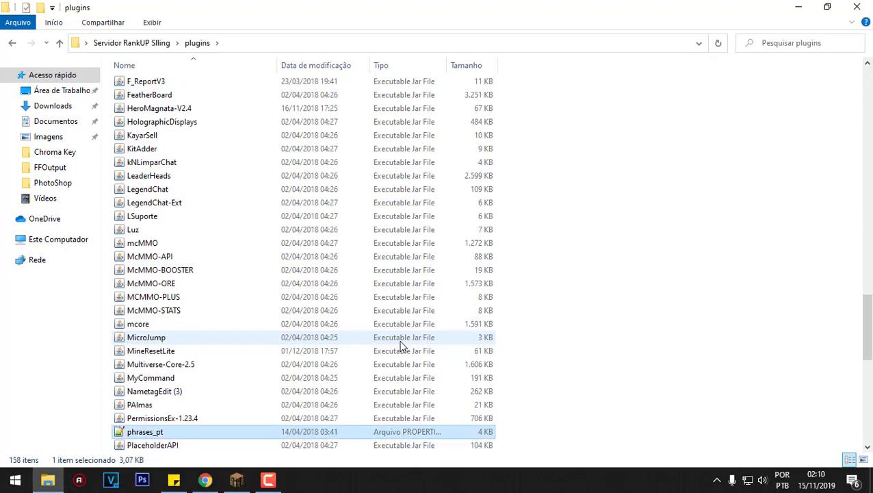
{"action": "key", "text": "Return"}
{"action": "scroll", "coordinate": [402, 344], "scroll_direction": "down", "scroll_amount": 9}
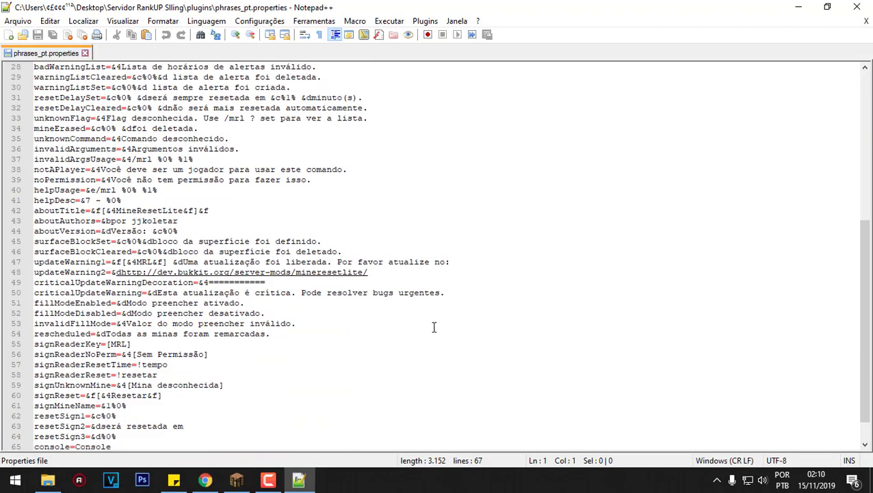
- Close the phrases_pt file and its editor, and delete the file from the plugins folder
{"action": "left_click", "coordinate": [866, 21]}
{"action": "left_click", "coordinate": [857, 6]}
{"action": "key", "text": "Delete"}
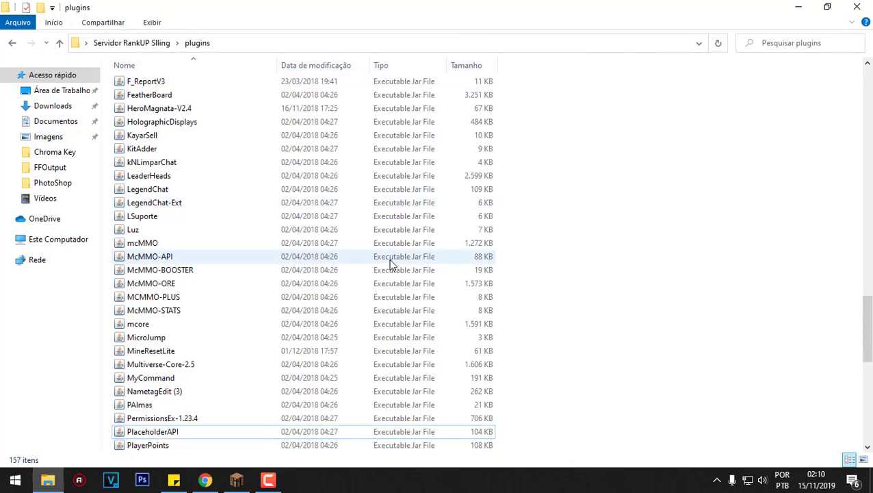
- Review the plugin jars from PlaceholderAPI through PlotMe-DefaultGenerator
{"action": "key", "text": "Down"}
{"action": "key", "text": "Down"}
{"action": "key", "text": "Down"}
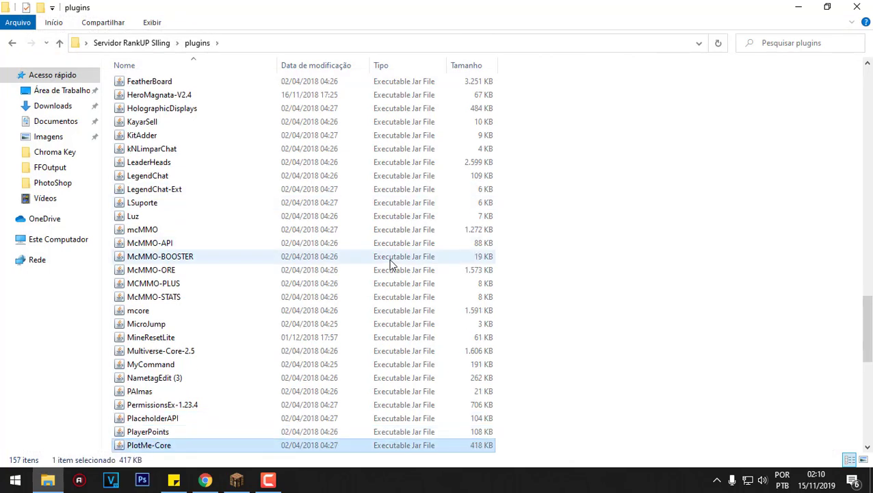
{"action": "key", "text": "Down"}
{"action": "key", "text": "Down"}
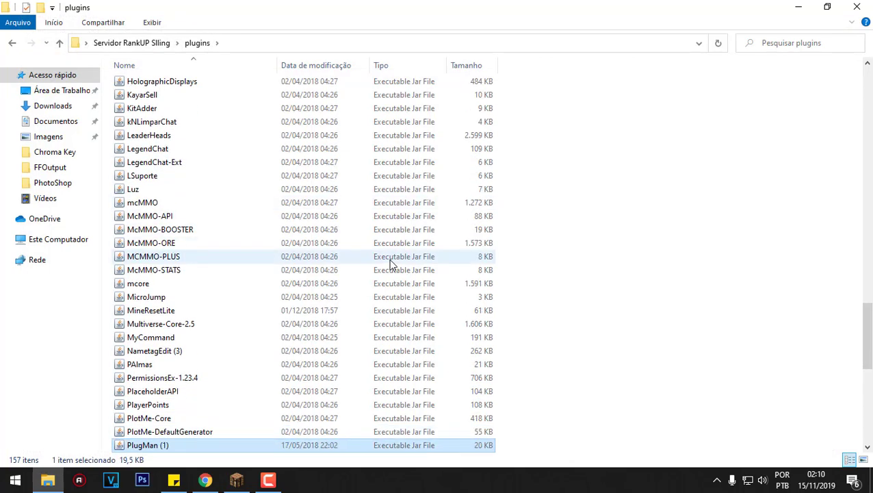
{"action": "key", "text": "Up"}
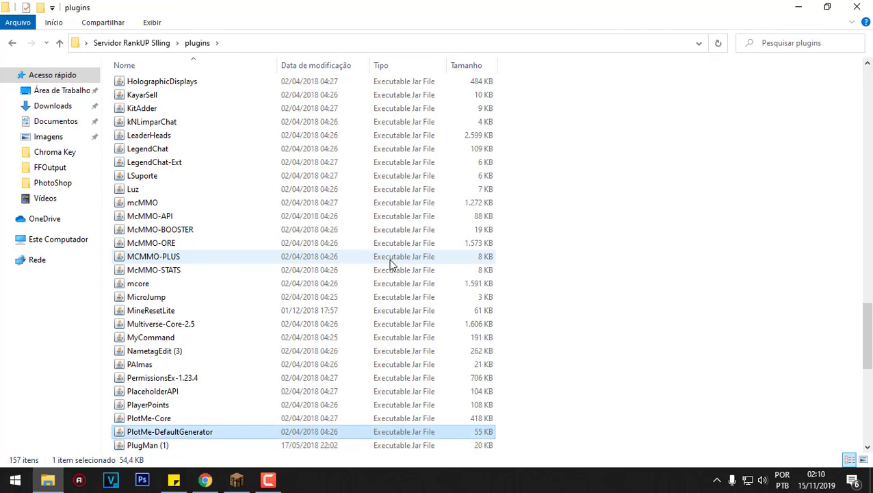
- Delete the PlugMan (1) jar from the plugins folder
{"action": "key", "text": "Down"}
{"action": "key", "text": "Down"}
{"action": "key", "text": "Up"}
{"action": "key", "text": "Delete"}
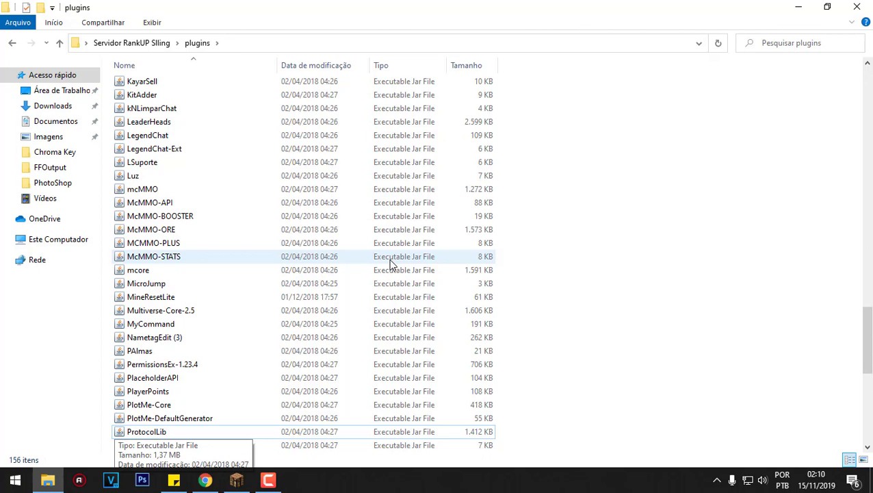
- Review the plugin jars from ProtocolLib through SimpleClans, and go back to SimpleCheques
{"action": "key", "text": "Down"}
{"action": "key", "text": "Down"}
{"action": "key", "text": "Down"}
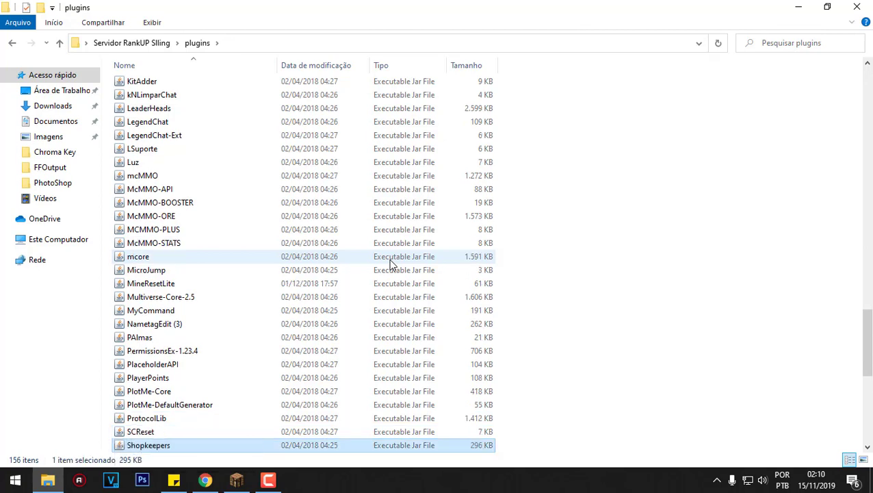
{"action": "key", "text": "Down"}
{"action": "key", "text": "Down"}
{"action": "key", "text": "Down"}
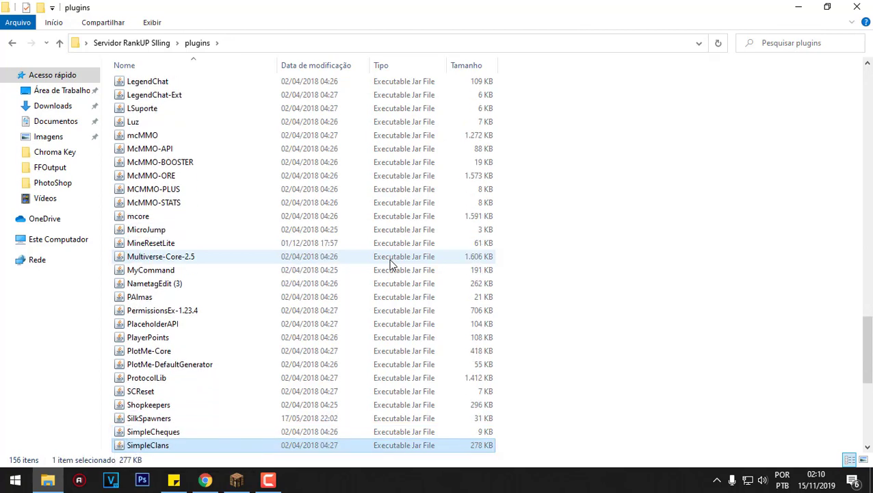
{"action": "key", "text": "Up"}
{"action": "key", "text": "Up"}
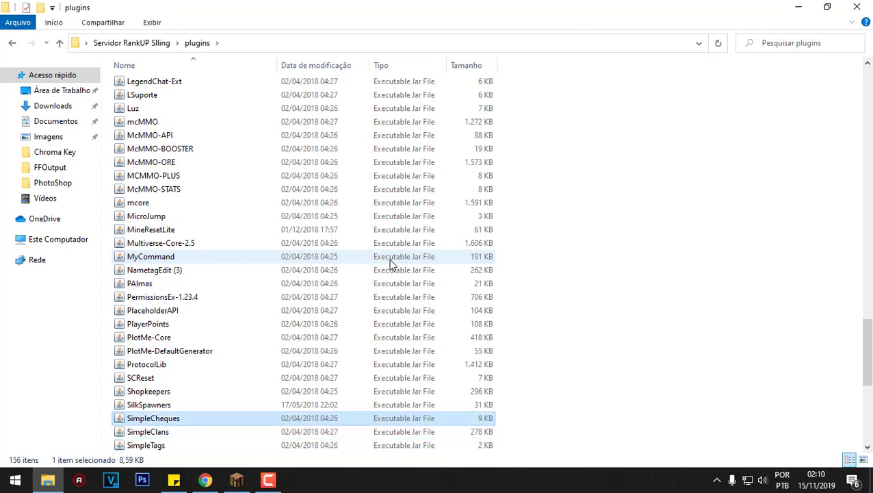
- Review the plugin jars from SimpleClans through SlasherStaffChat in list order
{"action": "key", "text": "Down"}
{"action": "key", "text": "Down"}
{"action": "key", "text": "Down"}
{"action": "key", "text": "Down"}
{"action": "key", "text": "Down"}
{"action": "key", "text": "Down"}
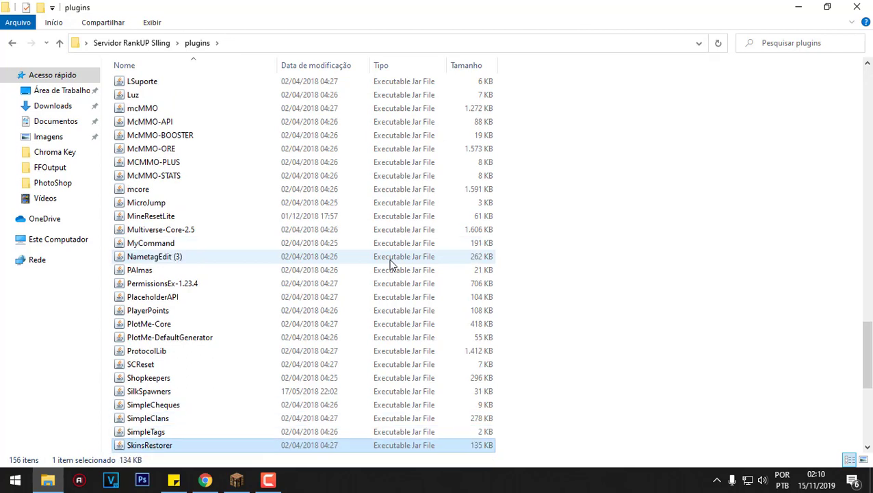
{"action": "key", "text": "Down"}
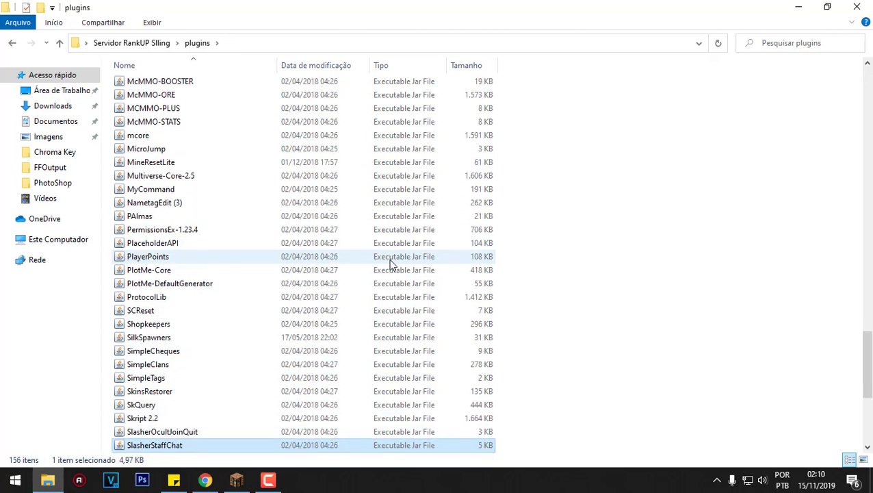
- Recheck SlasherOcultJoinQuit, and review the following plugin jars up to TalonPunishs
{"action": "key", "text": "Up"}
{"action": "key", "text": "Down"}
{"action": "key", "text": "Down"}
{"action": "key", "text": "Down"}
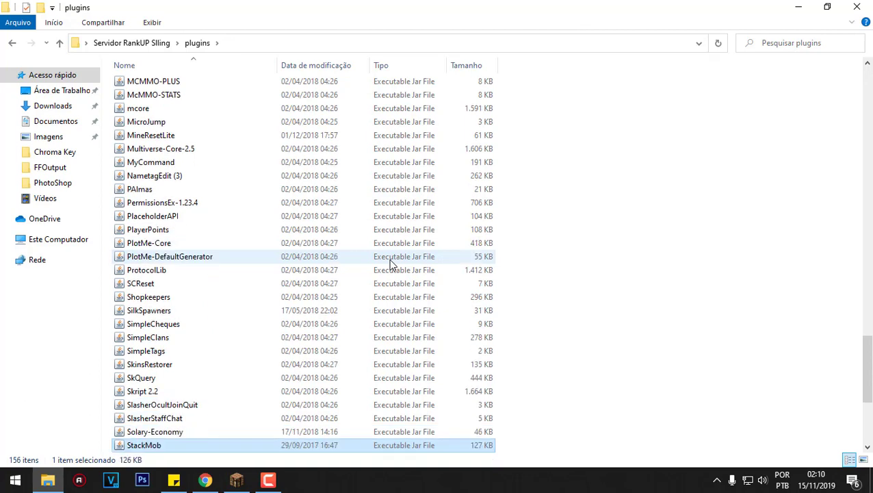
{"action": "key", "text": "Down"}
{"action": "key", "text": "Down"}
{"action": "key", "text": "Down"}
{"action": "key", "text": "Up"}
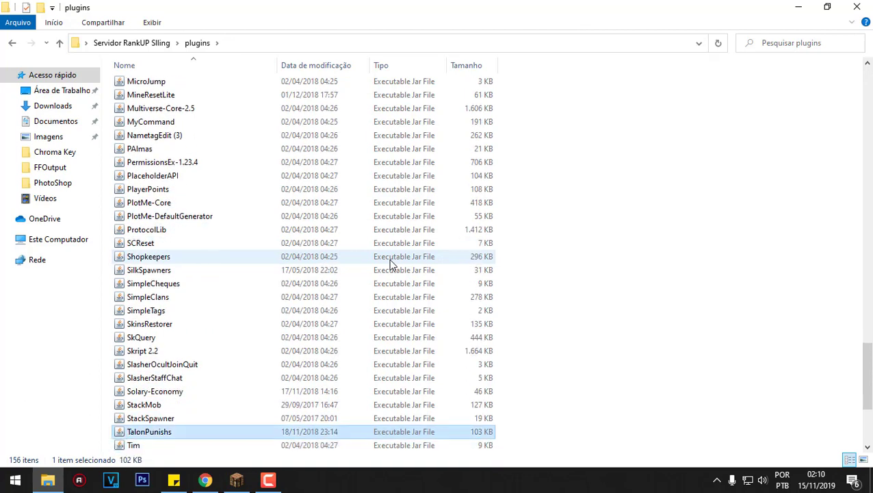
{"action": "key", "text": "Down"}
{"action": "key", "text": "Up"}
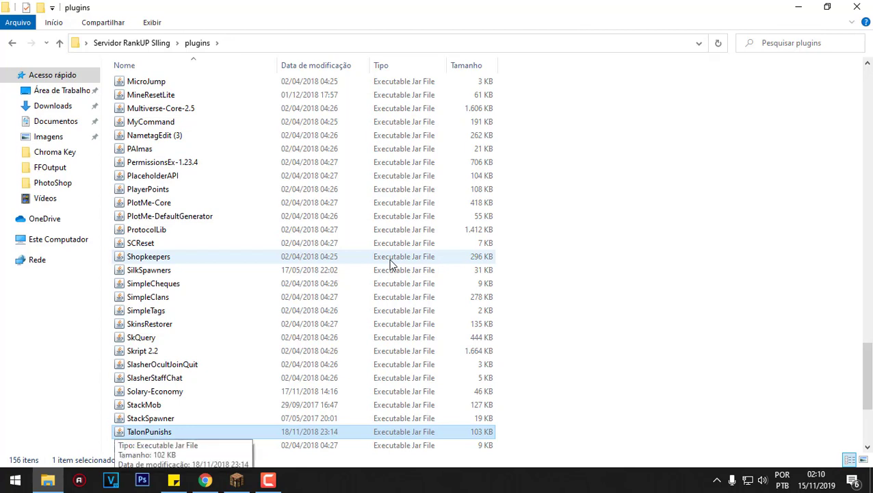
- Review the plugin jars from Tim through Vault-1.4.1
{"action": "key", "text": "Down"}
{"action": "key", "text": "Down"}
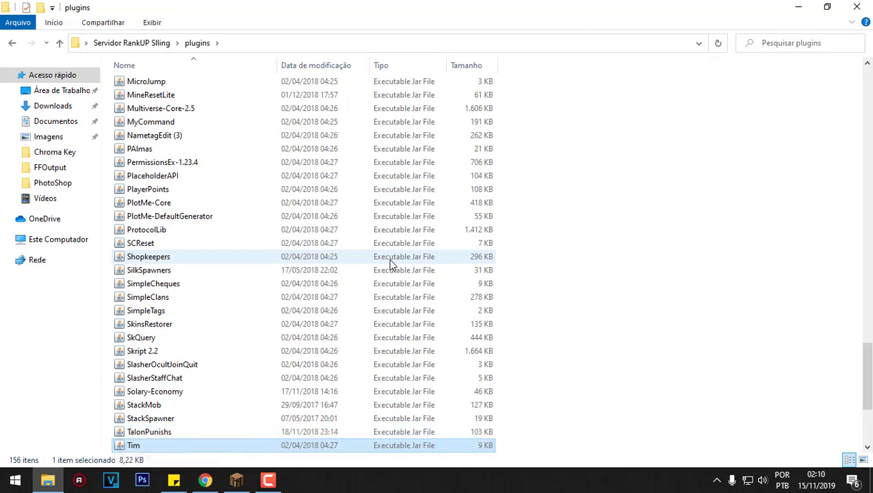
{"action": "key", "text": "Down"}
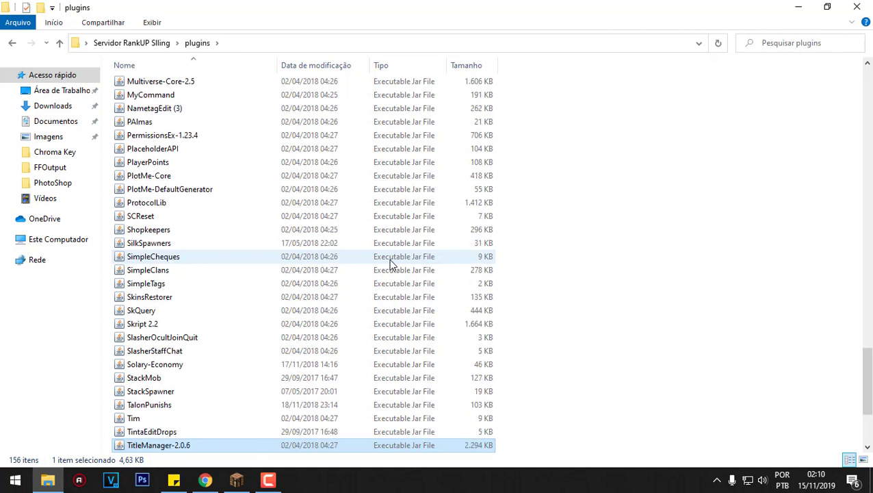
{"action": "key", "text": "Down"}
{"action": "key", "text": "Down"}
{"action": "key", "text": "Down"}
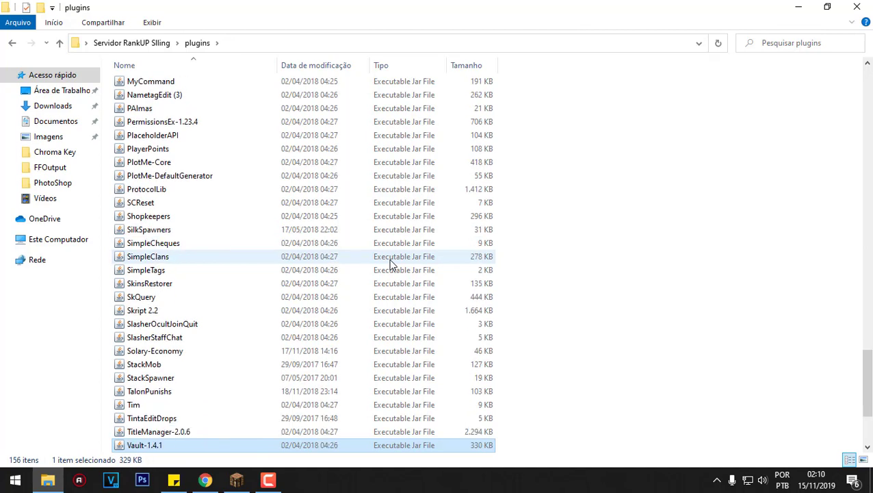
- Review the remaining plugin jars from VipZero through worldguard-6.1.1, rechecking WhiteMcmmoTags
{"action": "key", "text": "Down"}
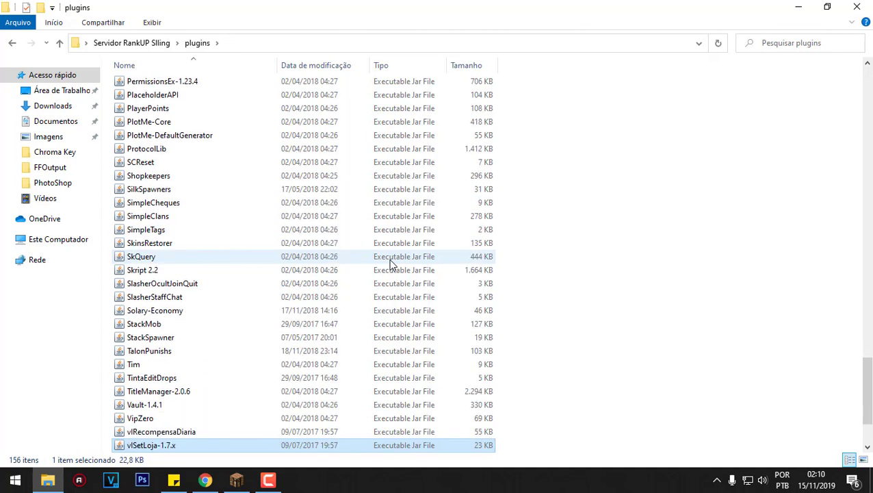
{"action": "key", "text": "Down"}
{"action": "key", "text": "Down"}
{"action": "key", "text": "Down"}
{"action": "key", "text": "Down"}
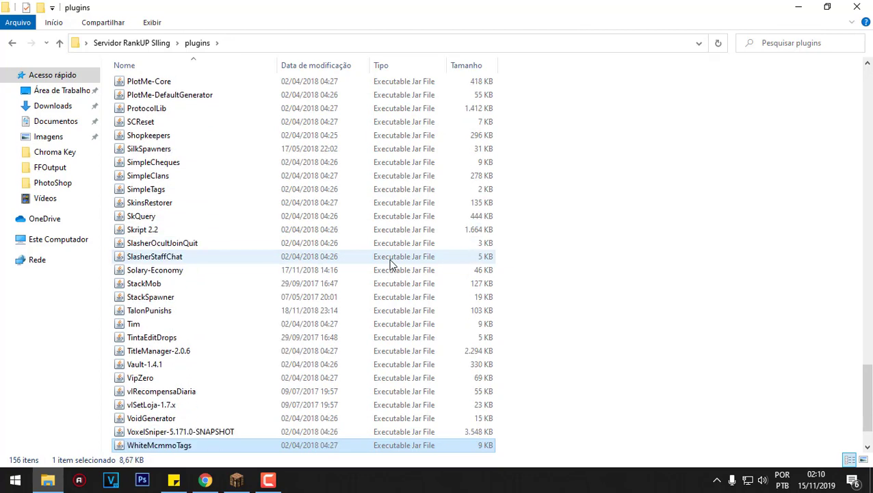
{"action": "key", "text": "Up"}
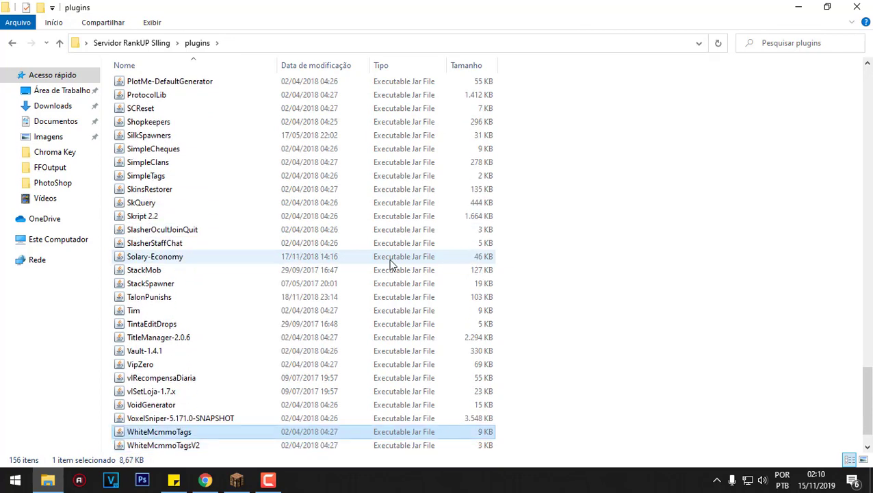
{"action": "key", "text": "Down"}
{"action": "key", "text": "Down"}
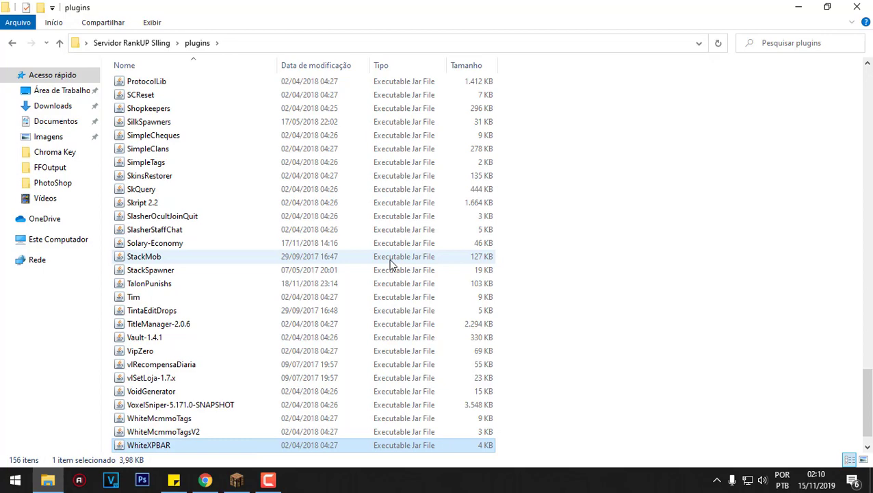
{"action": "key", "text": "Down"}
{"action": "key", "text": "Down"}
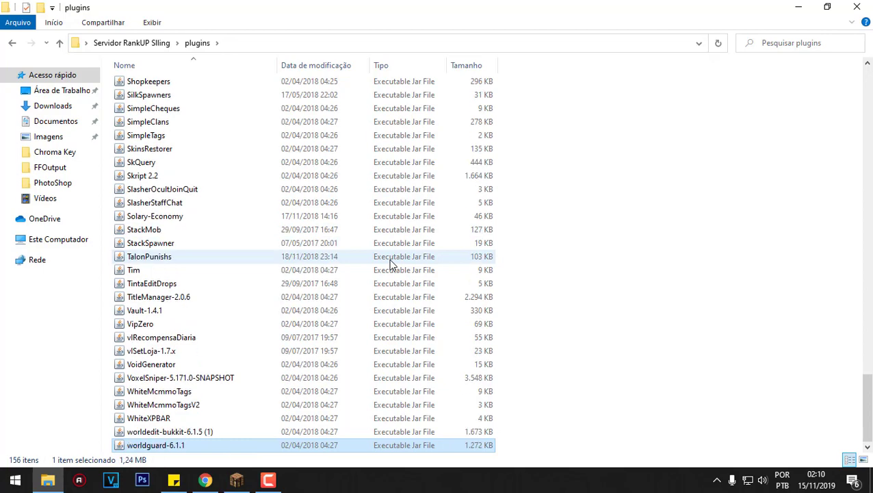
- Return to the Servidor RankUP Slling folder, view the server properties file in Notepad++, and close it
{"action": "left_click", "coordinate": [155, 43]}
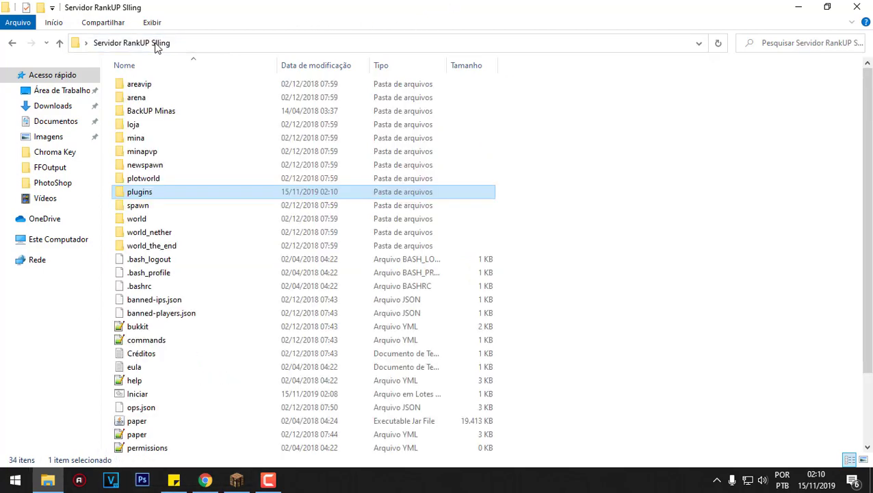
{"action": "left_click", "coordinate": [205, 436]}
{"action": "scroll", "coordinate": [206, 397], "scroll_direction": "down", "scroll_amount": 2}
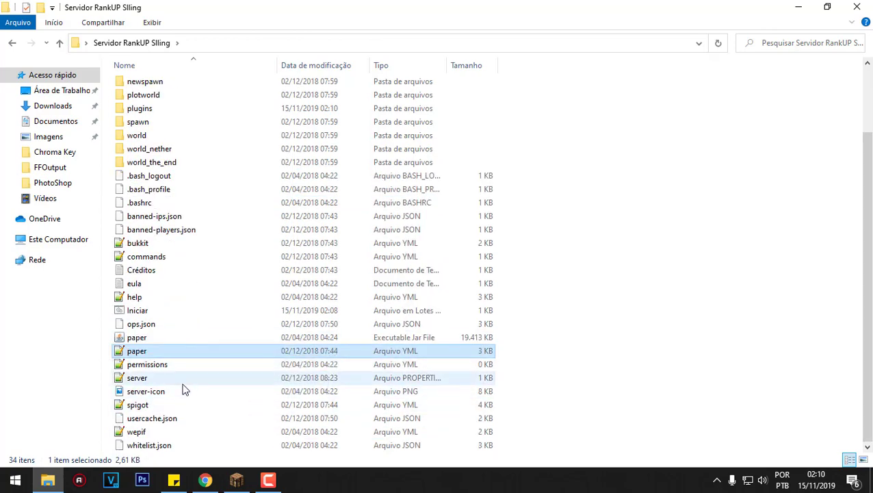
{"action": "left_click", "coordinate": [185, 383]}
{"action": "double_click", "coordinate": [185, 384]}
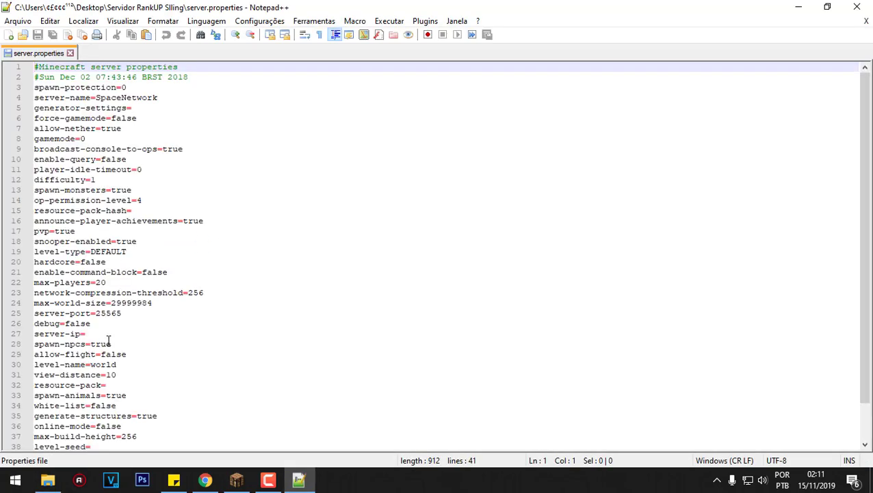
{"action": "left_click", "coordinate": [856, 6]}
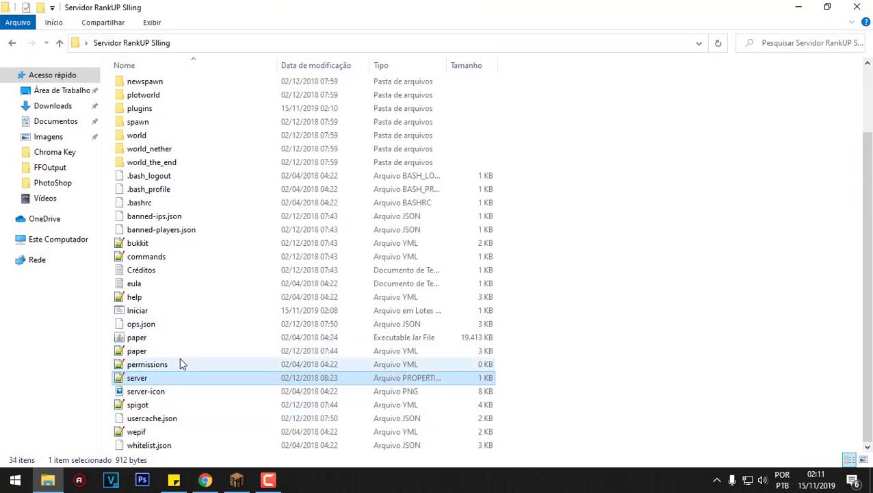
- Try to start the server with the Iniciar batch file, view the Premium Hosting plan page in Chrome, and close the console
{"action": "double_click", "coordinate": [190, 307]}
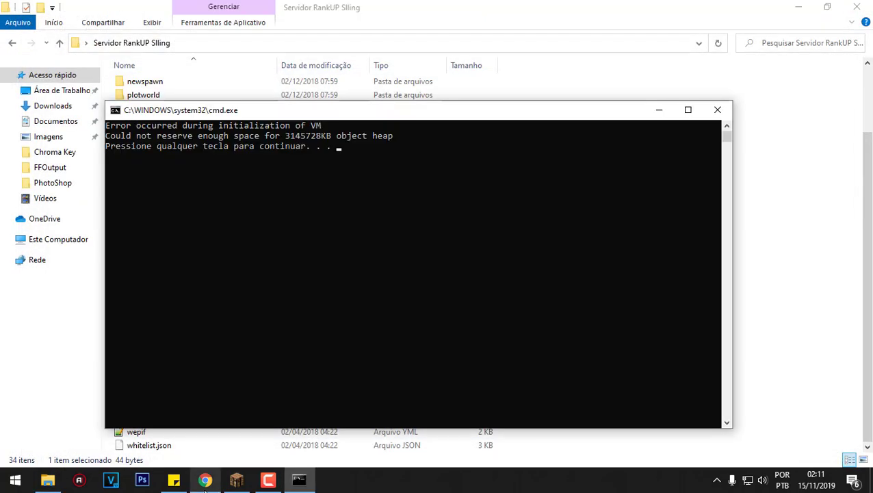
{"action": "left_click", "coordinate": [205, 480]}
{"action": "scroll", "coordinate": [532, 186], "scroll_direction": "up", "scroll_amount": 2}
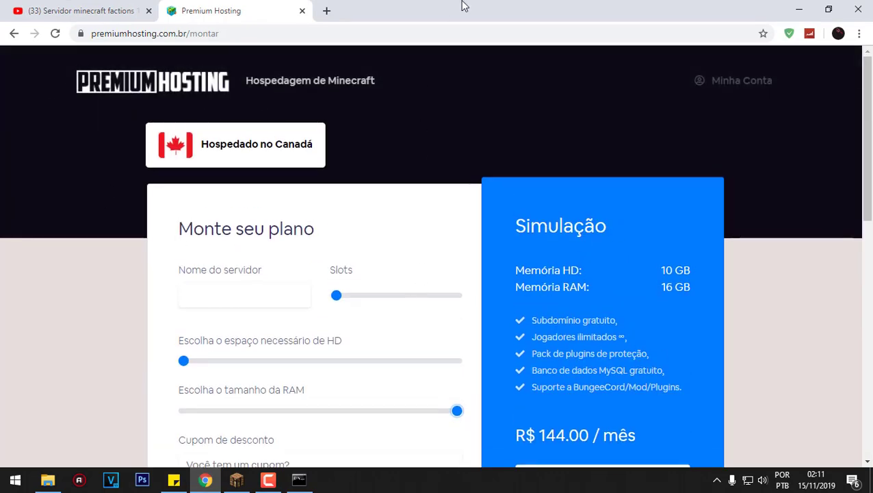
{"action": "left_click", "coordinate": [799, 10]}
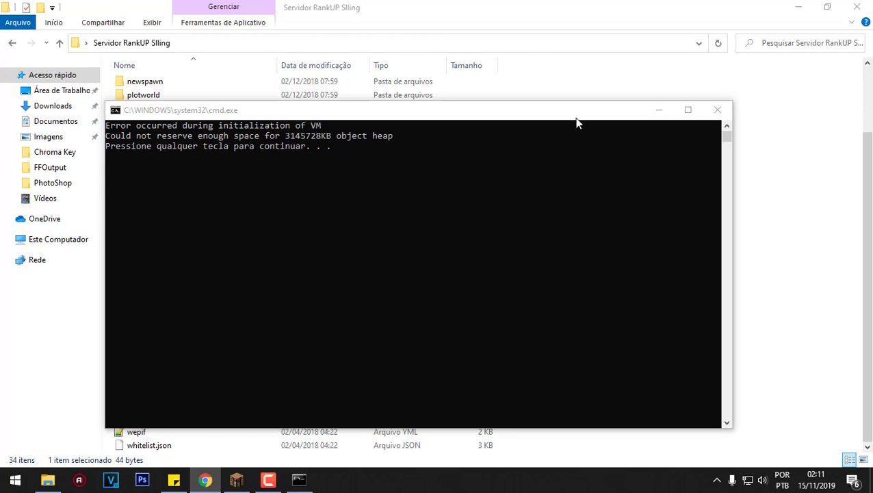
{"action": "left_click", "coordinate": [717, 110]}
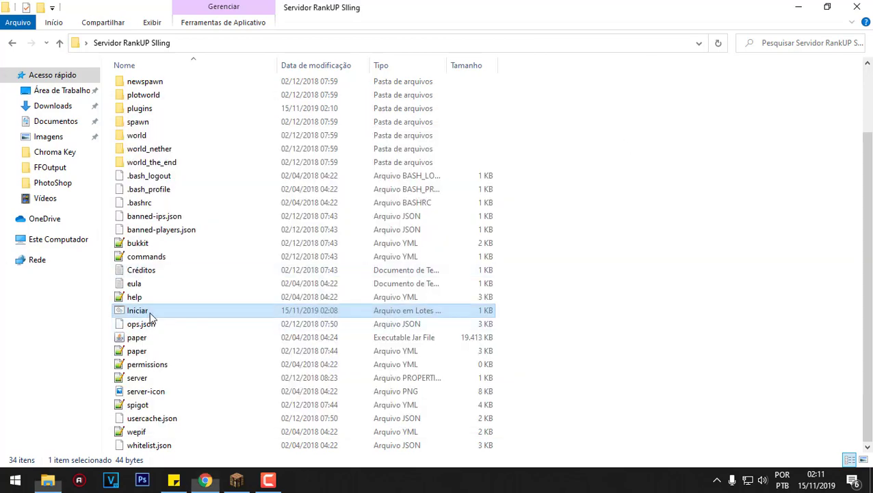
- Start the server with the Iniciar batch file, and follow its startup output in a maximized console
{"action": "double_click", "coordinate": [149, 312]}
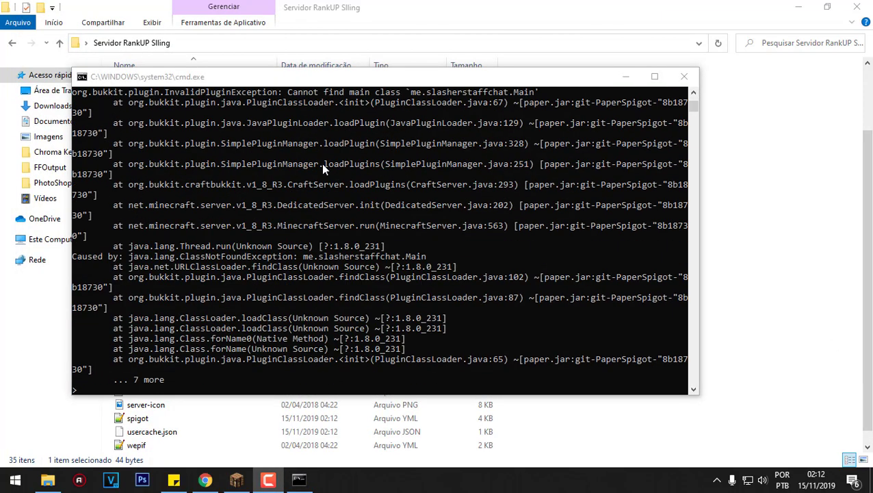
{"action": "left_click", "coordinate": [655, 77]}
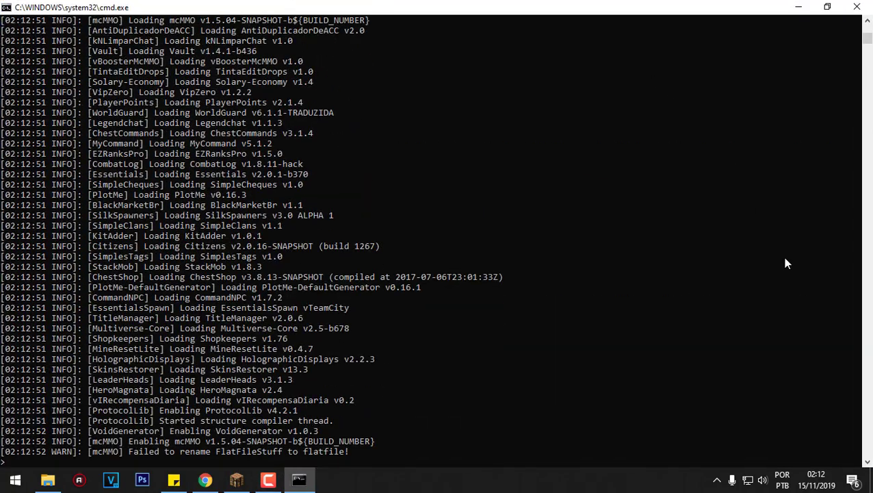
{"action": "left_click_drag", "start_coordinate": [870, 41], "coordinate": [869, 33]}
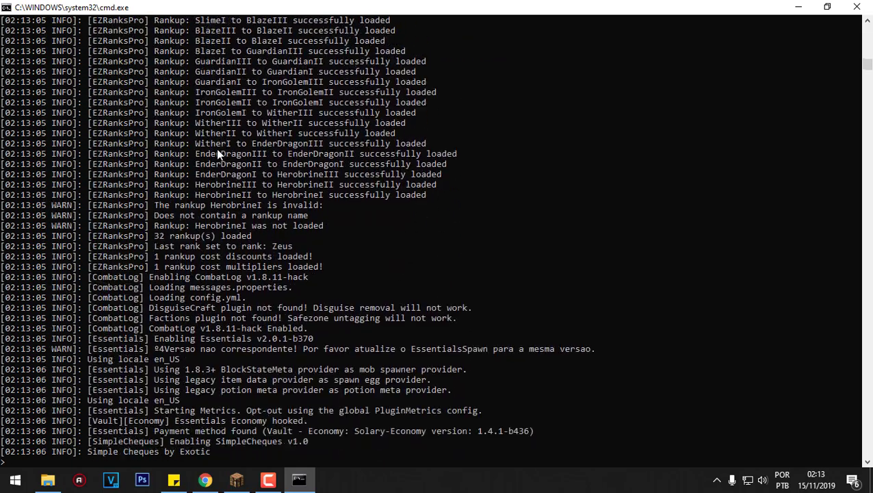
{"action": "scroll", "coordinate": [386, 217], "scroll_direction": "up", "scroll_amount": 6}
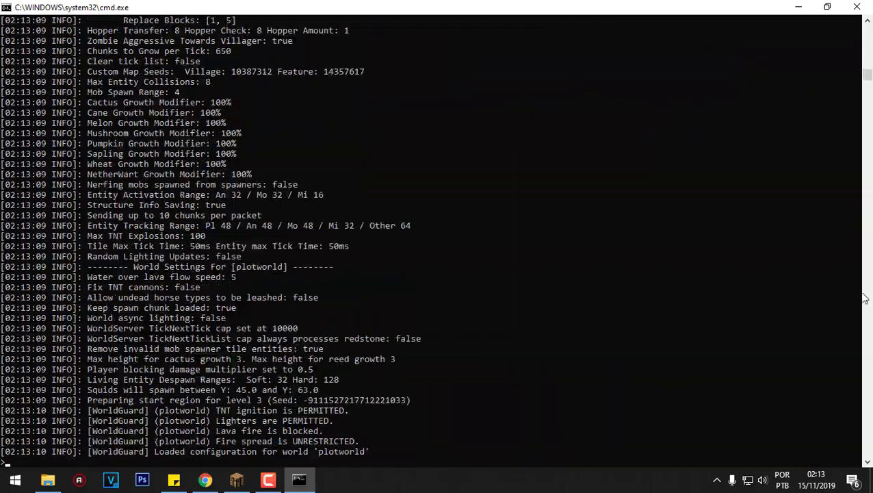
{"action": "left_click_drag", "start_coordinate": [867, 82], "coordinate": [867, 77]}
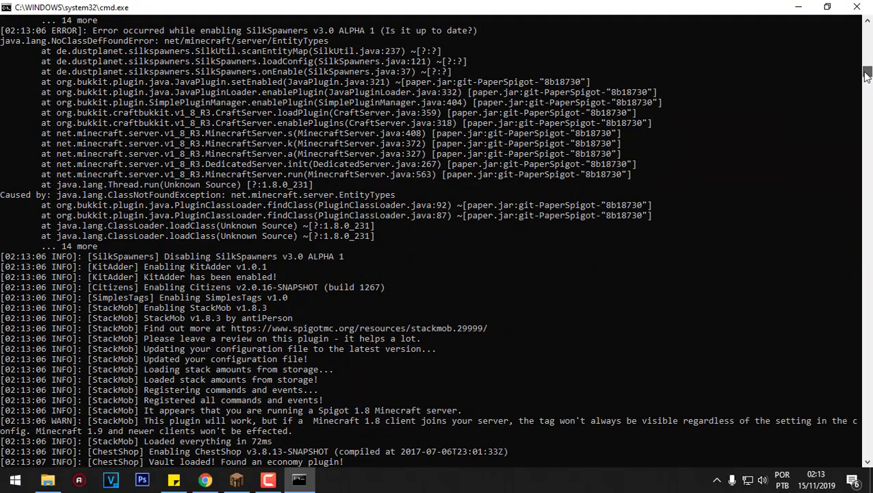
{"action": "mouse_move", "coordinate": [866, 77]}
{"action": "left_mouse_down"}
{"action": "mouse_move", "coordinate": [868, 106]}
{"action": "mouse_move", "coordinate": [868, 98]}
{"action": "left_mouse_up"}
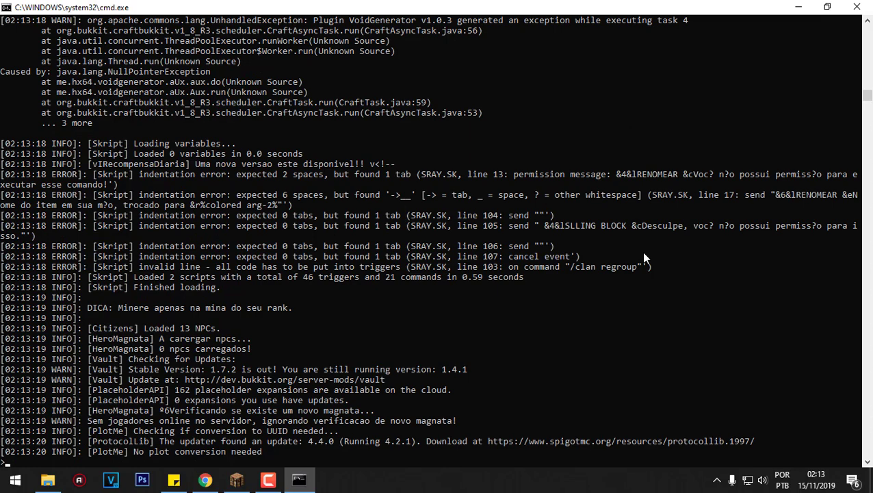
- Examine the startup log backwards from the Skript and VoidGenerator messages through the MineResetLite entries to the plotworld settings
{"action": "scroll", "coordinate": [643, 259], "scroll_direction": "up", "scroll_amount": 9}
{"action": "scroll", "coordinate": [342, 239], "scroll_direction": "down", "scroll_amount": 2}
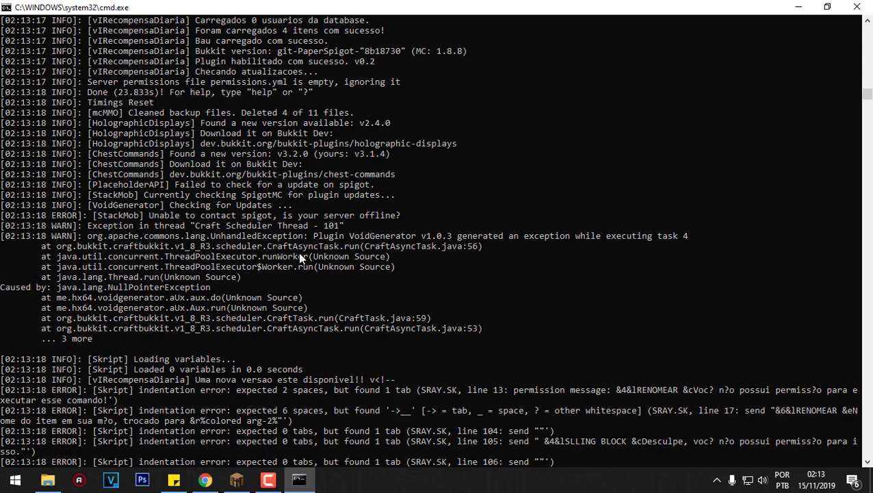
{"action": "scroll", "coordinate": [282, 311], "scroll_direction": "up", "scroll_amount": 4}
{"action": "scroll", "coordinate": [281, 310], "scroll_direction": "up", "scroll_amount": 20}
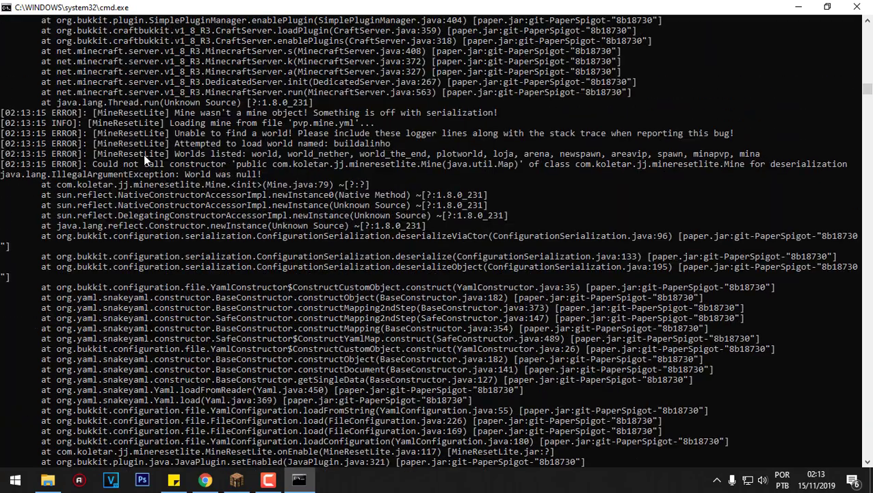
{"action": "scroll", "coordinate": [318, 245], "scroll_direction": "up", "scroll_amount": 12}
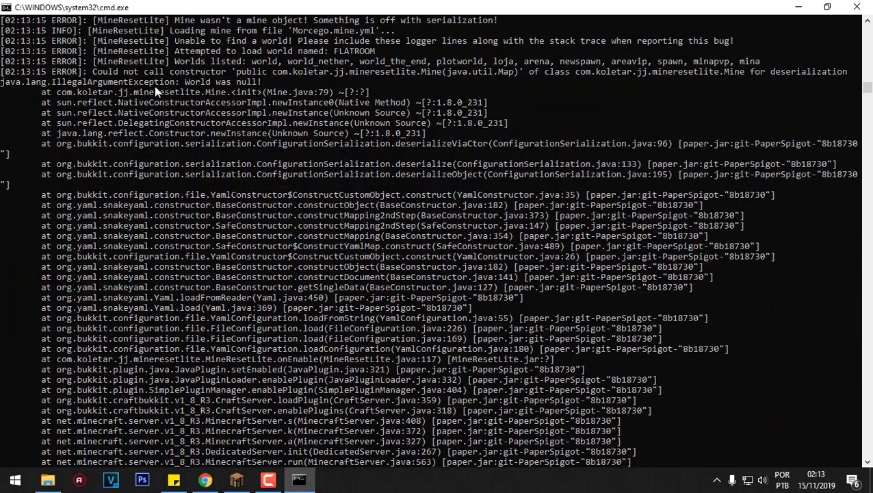
{"action": "scroll", "coordinate": [422, 128], "scroll_direction": "up", "scroll_amount": 11}
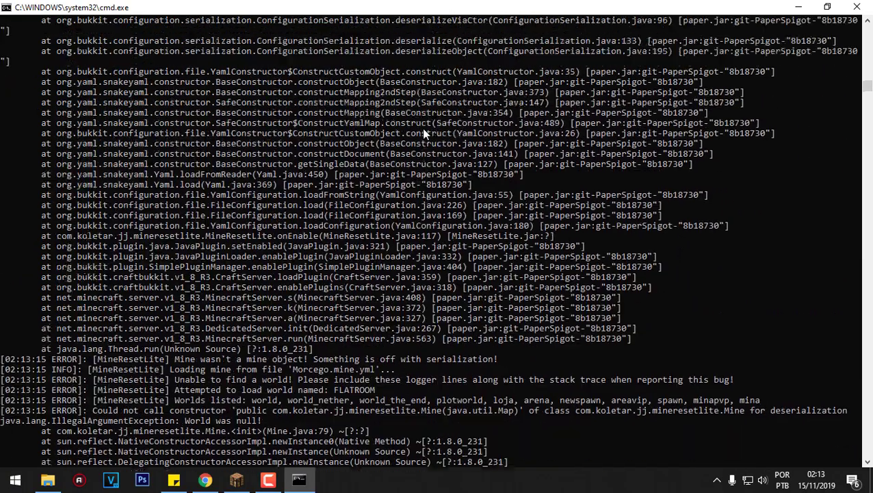
{"action": "scroll", "coordinate": [422, 127], "scroll_direction": "up", "scroll_amount": 15}
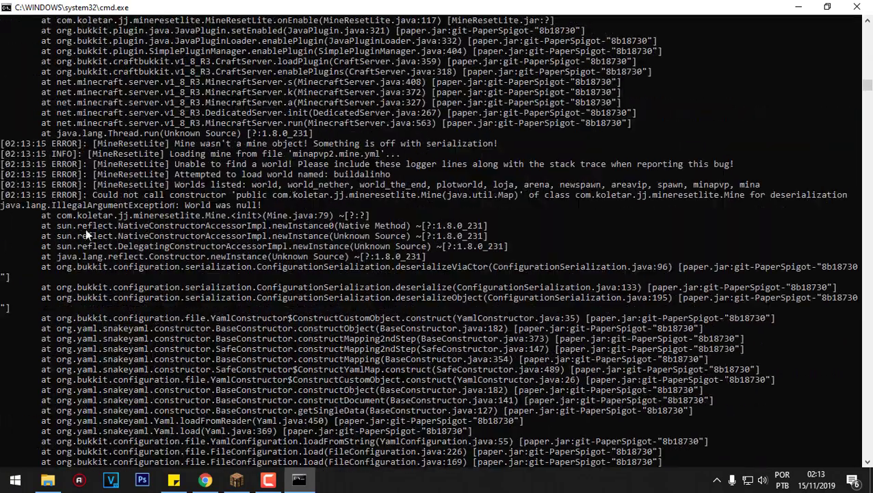
{"action": "scroll", "coordinate": [309, 192], "scroll_direction": "up", "scroll_amount": 20}
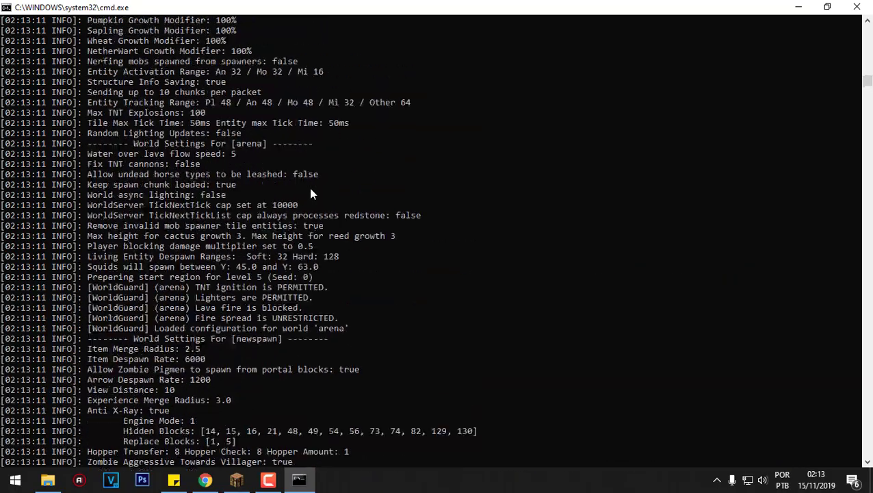
{"action": "scroll", "coordinate": [310, 194], "scroll_direction": "up", "scroll_amount": 20}
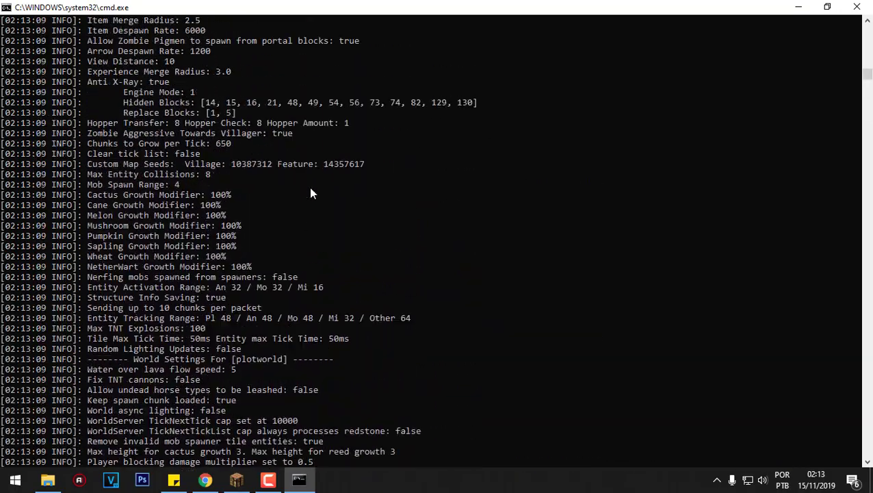